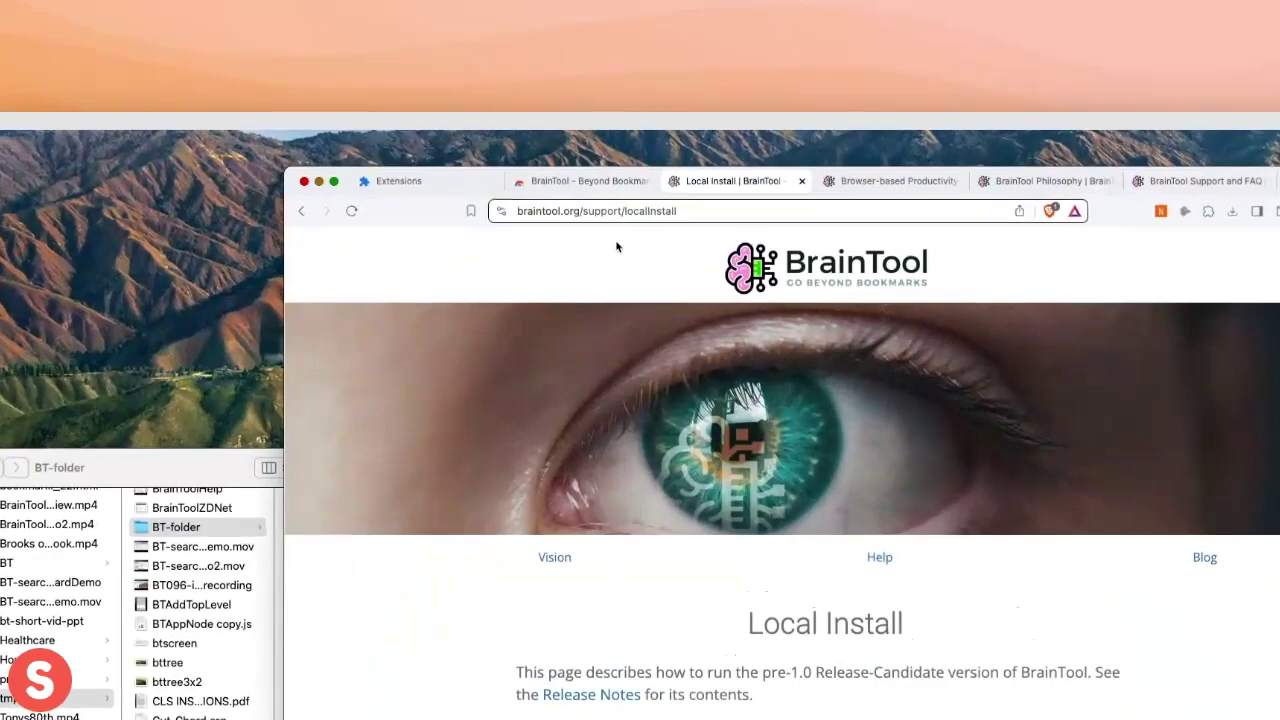
Step: Find the extension download section on the Local Install page and unpack RCextension.zip in BT-folder
scroll(619, 250, "down", 10)
scroll(660, 450, "down", 9)
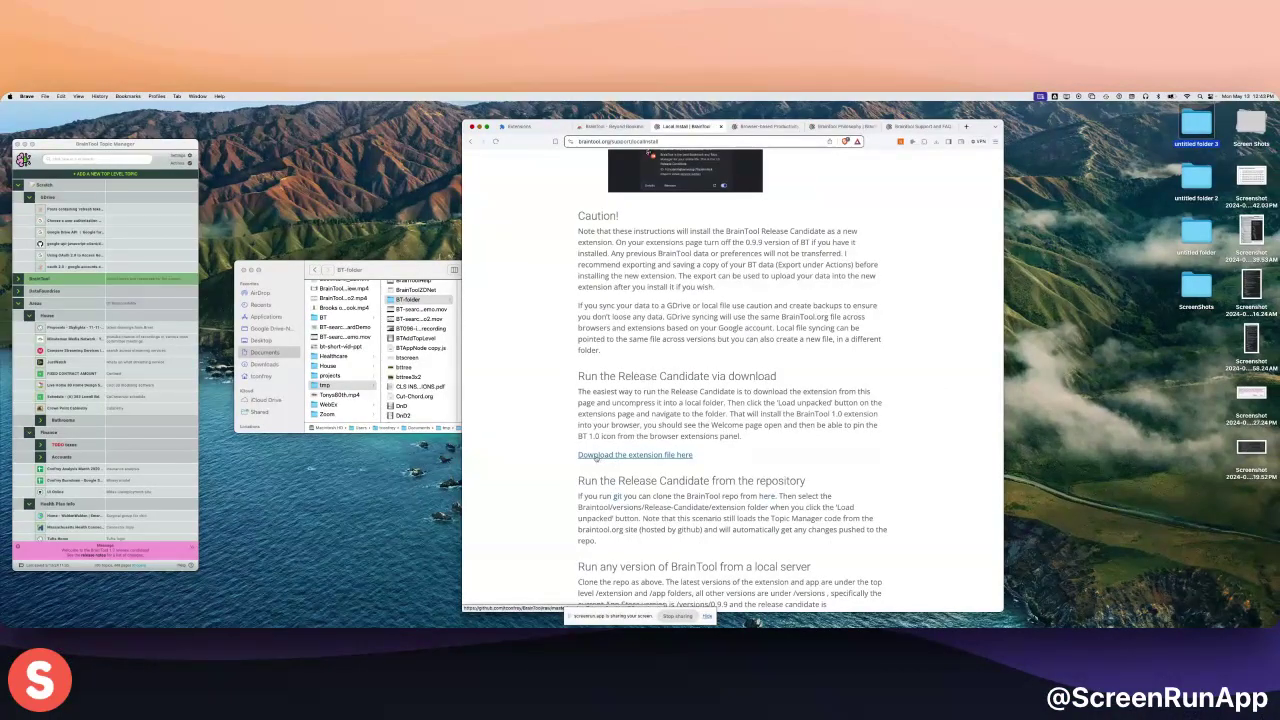
left_click(408, 299)
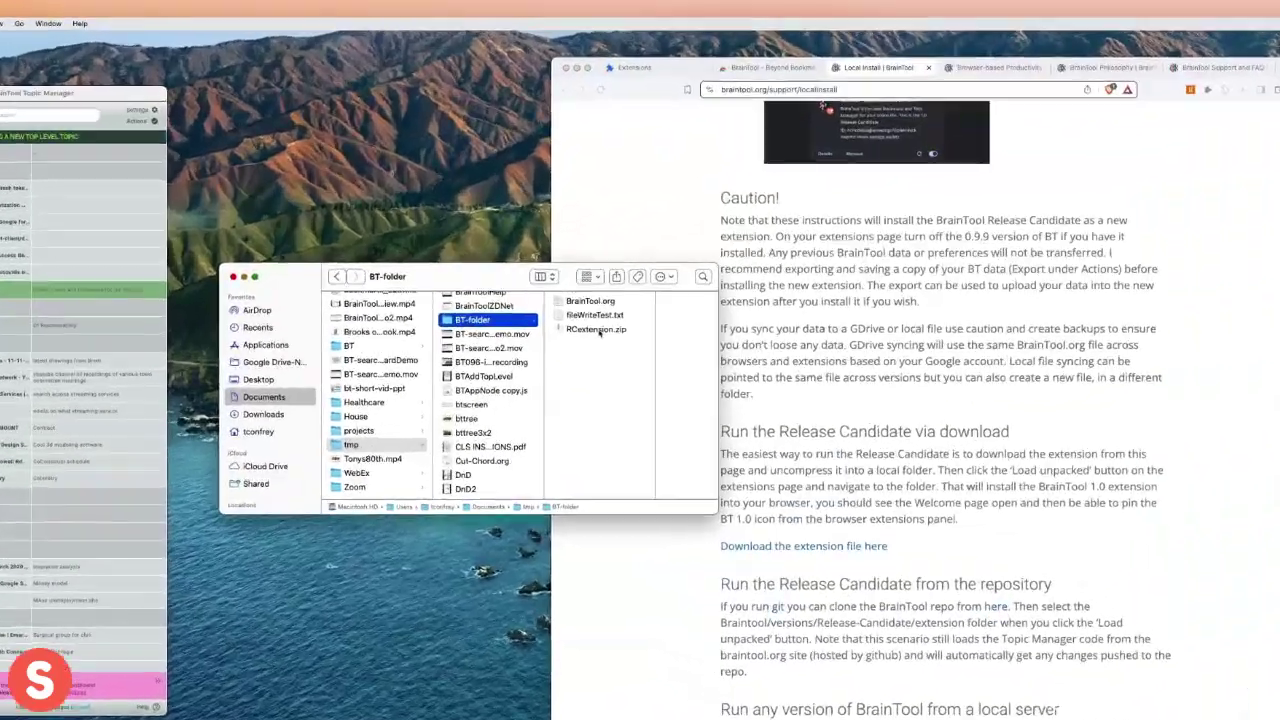
left_click(492, 306)
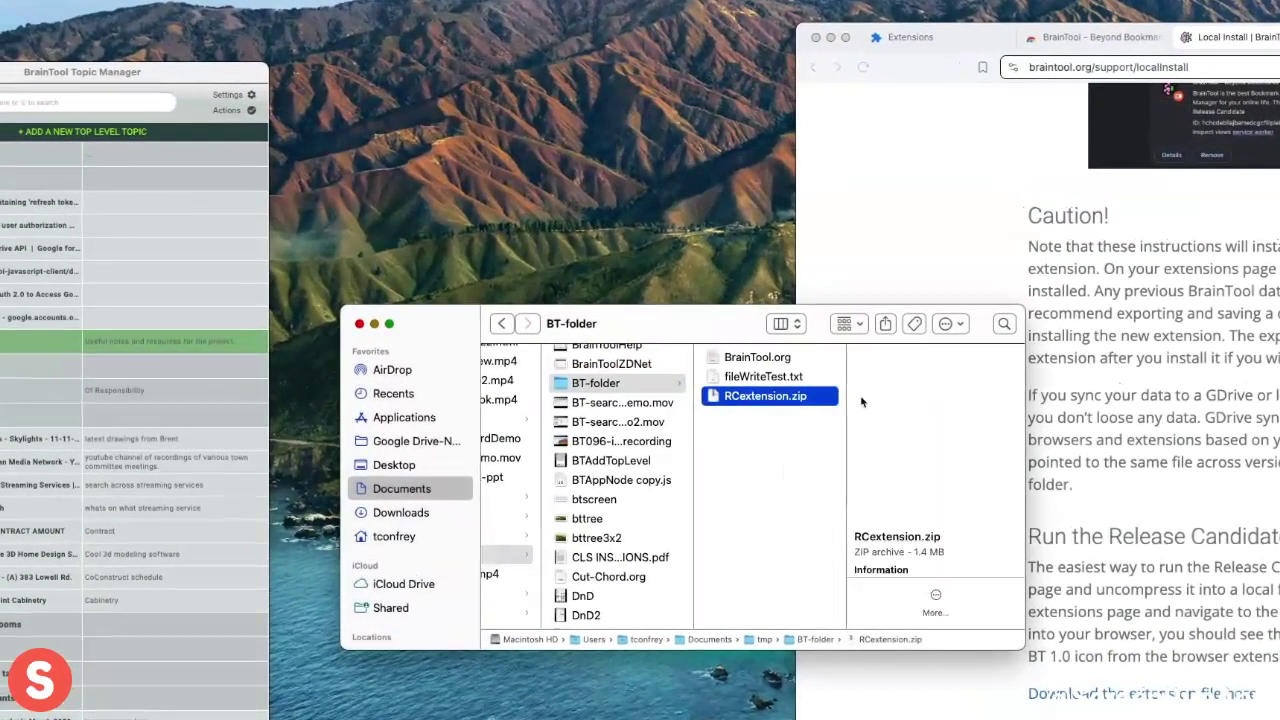
double_click(775, 400)
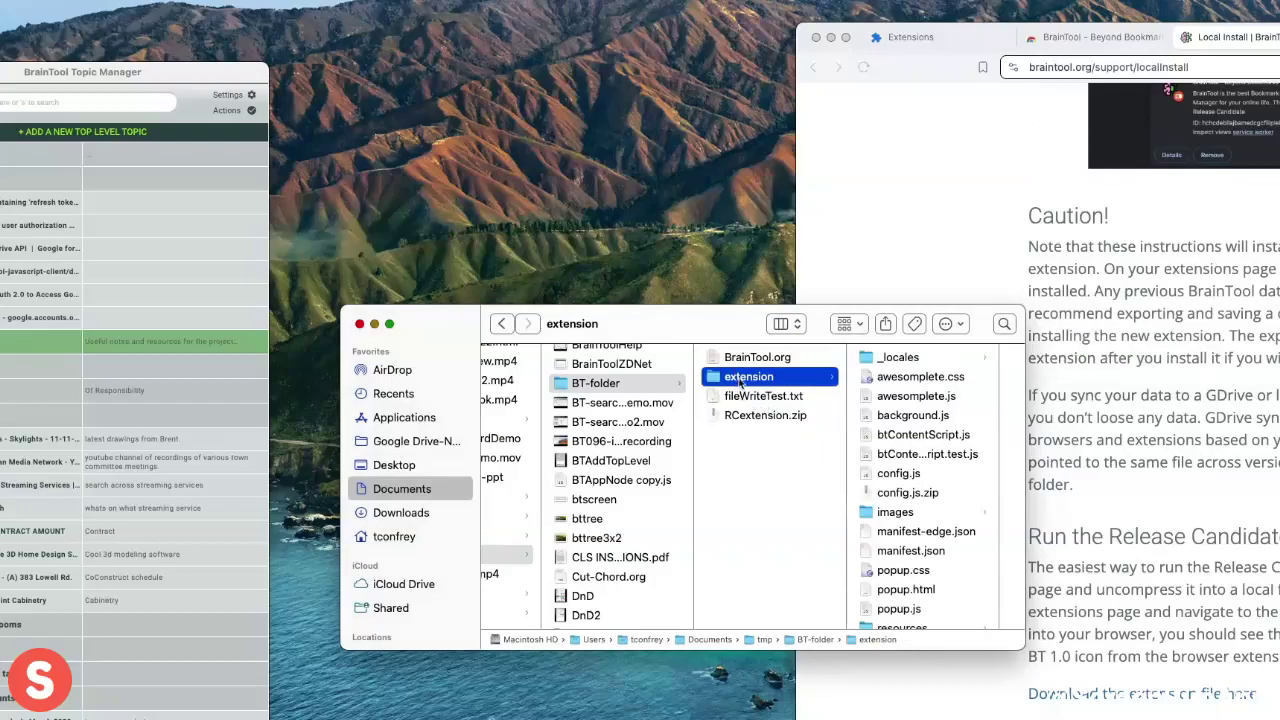
Step: Load the unpacked extension folder from BT-folder as a new browser extension
left_click(963, 155)
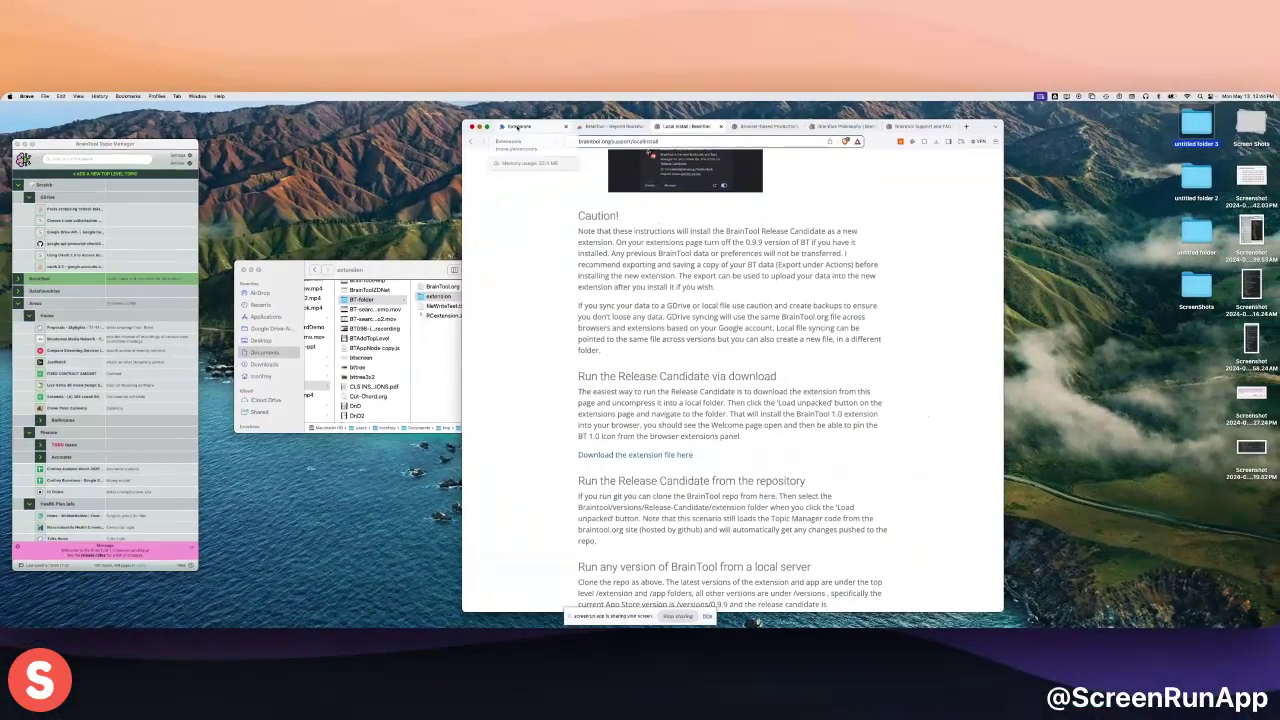
left_click(517, 124)
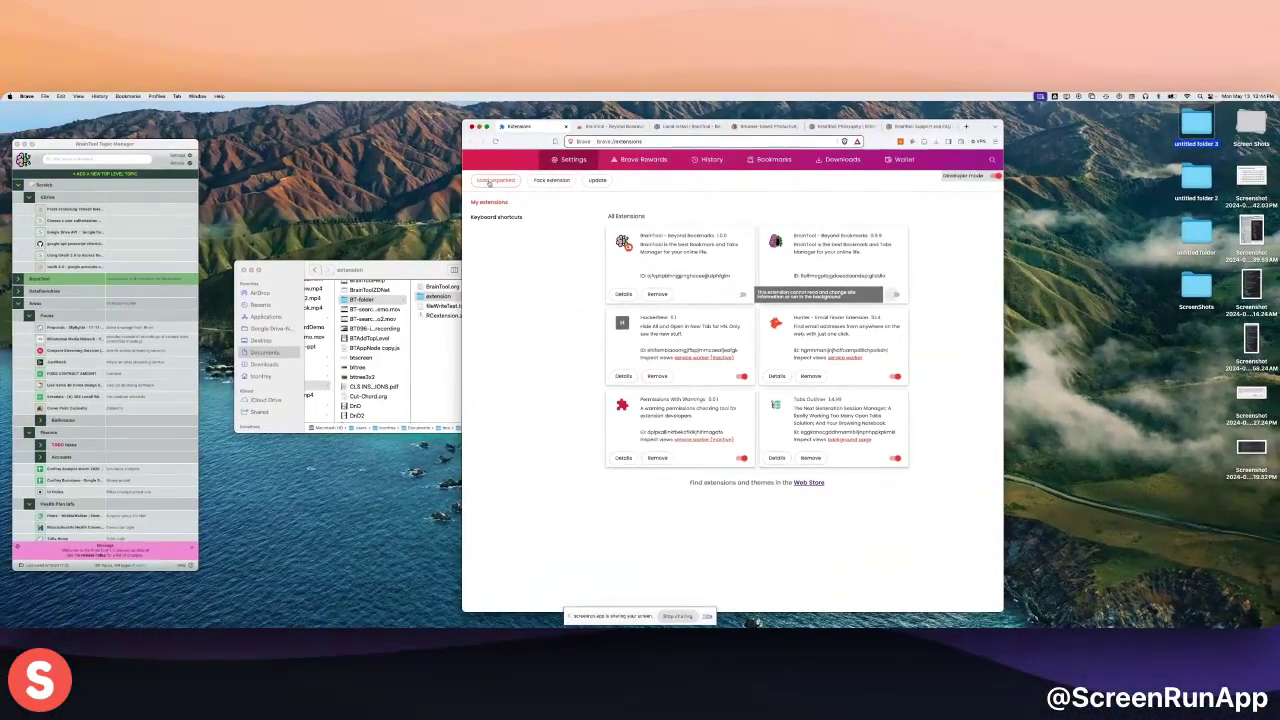
left_click(490, 182)
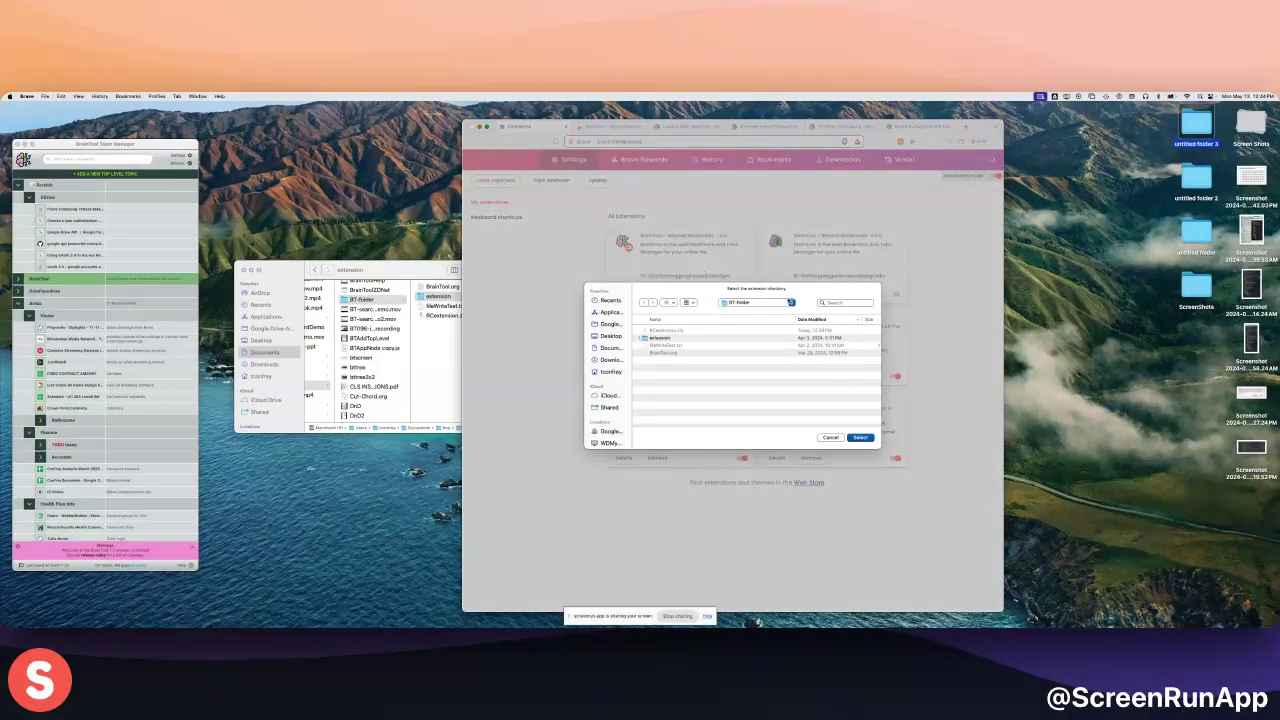
left_click(792, 302)
left_click(792, 302)
left_click(654, 338)
left_click(860, 438)
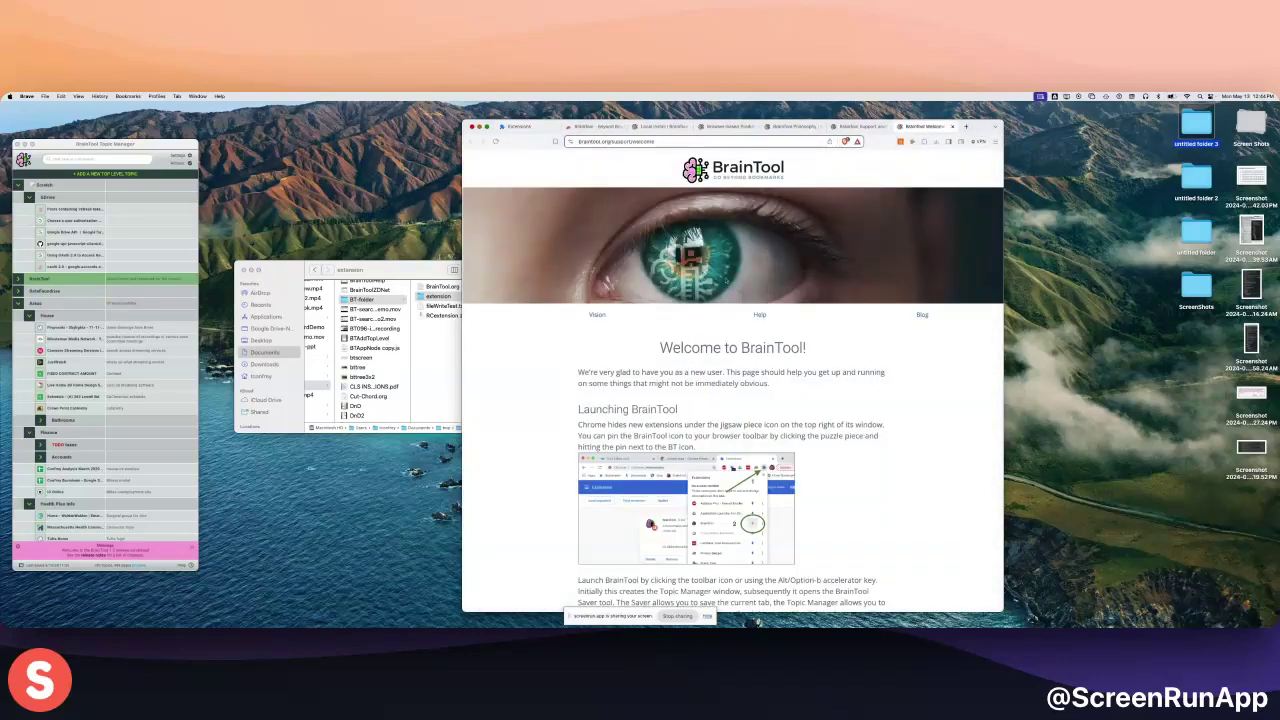
Step: Pin the BrainTool extension to the browser toolbar and launch it, accepting its welcome message to open the Topic Manager
left_click(922, 142)
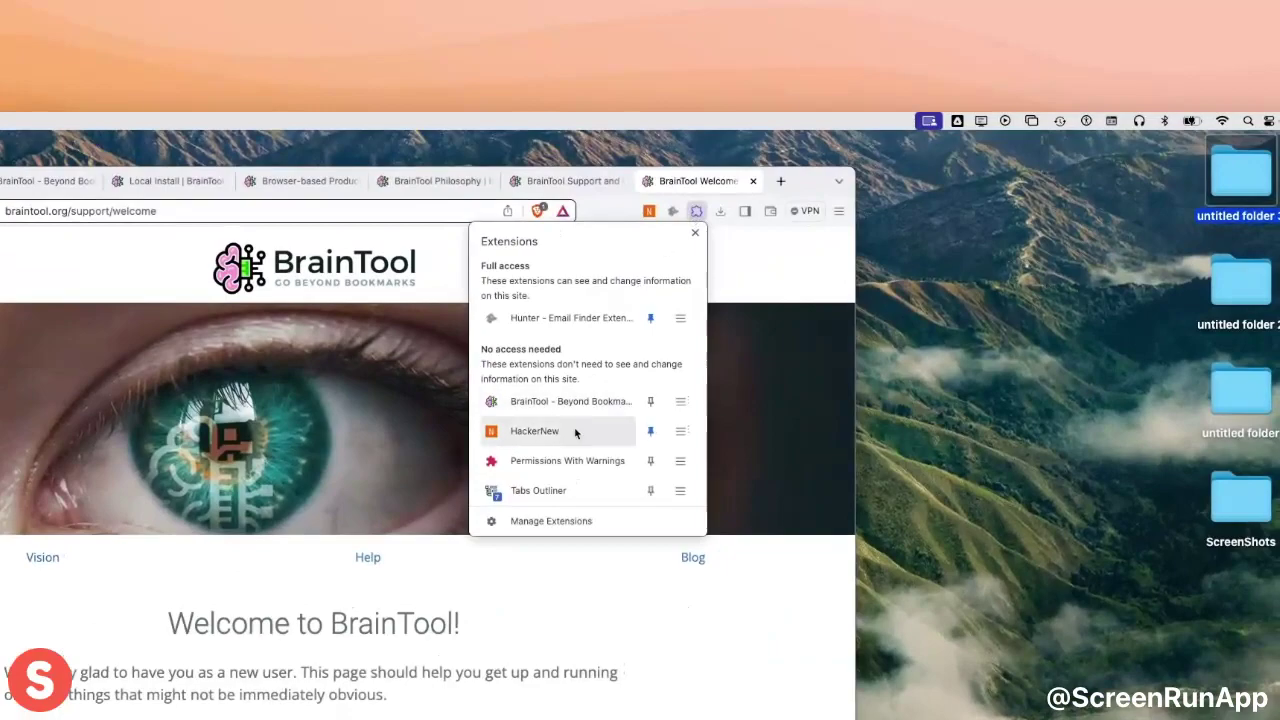
left_click(651, 401)
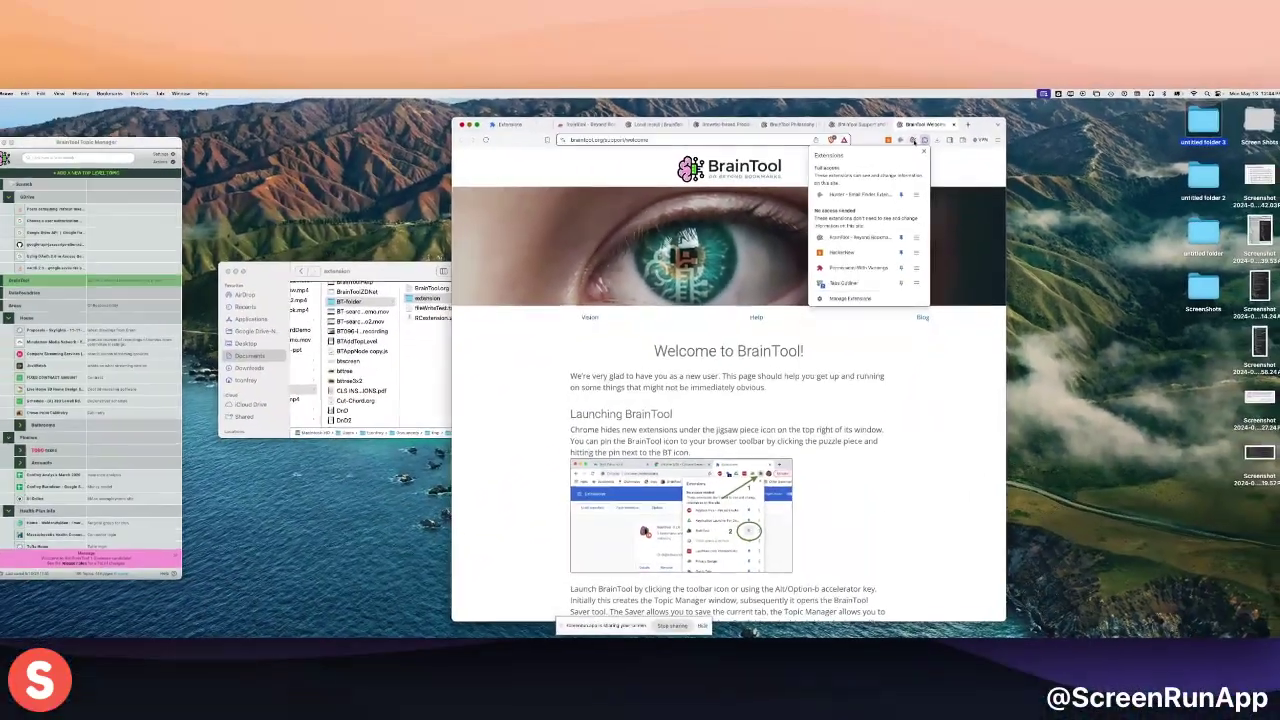
left_click(674, 212)
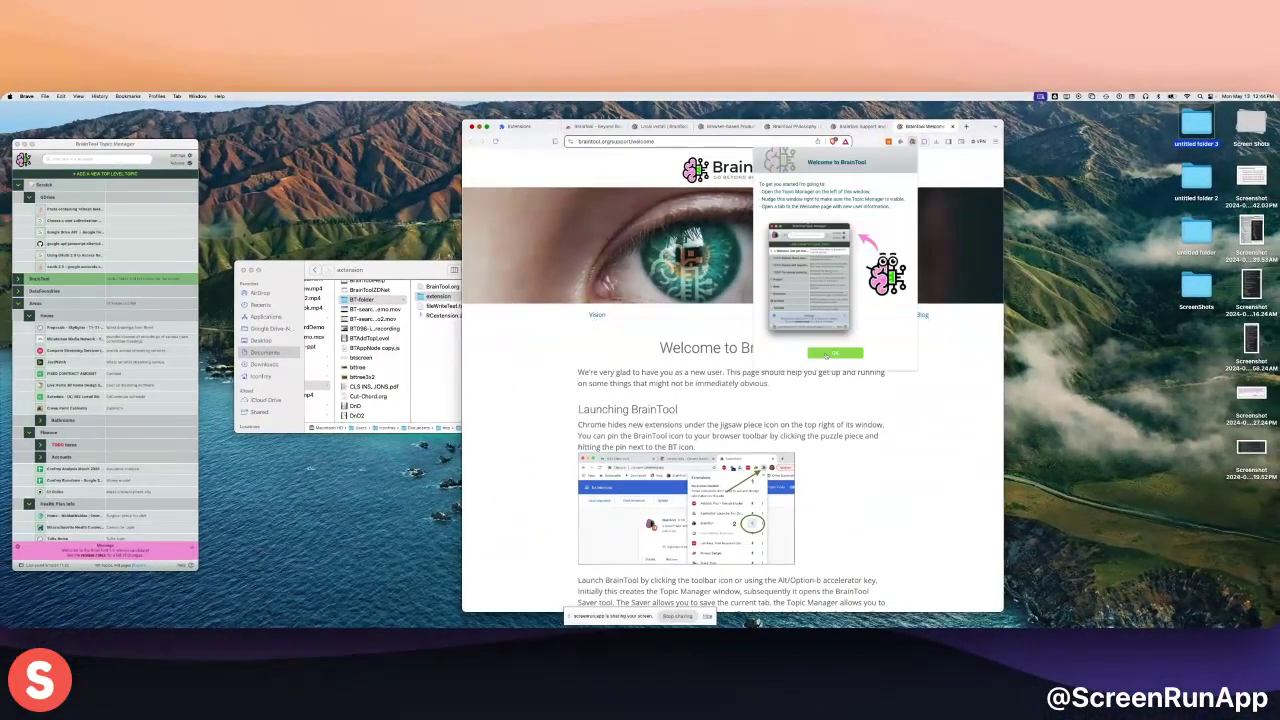
left_click(827, 353)
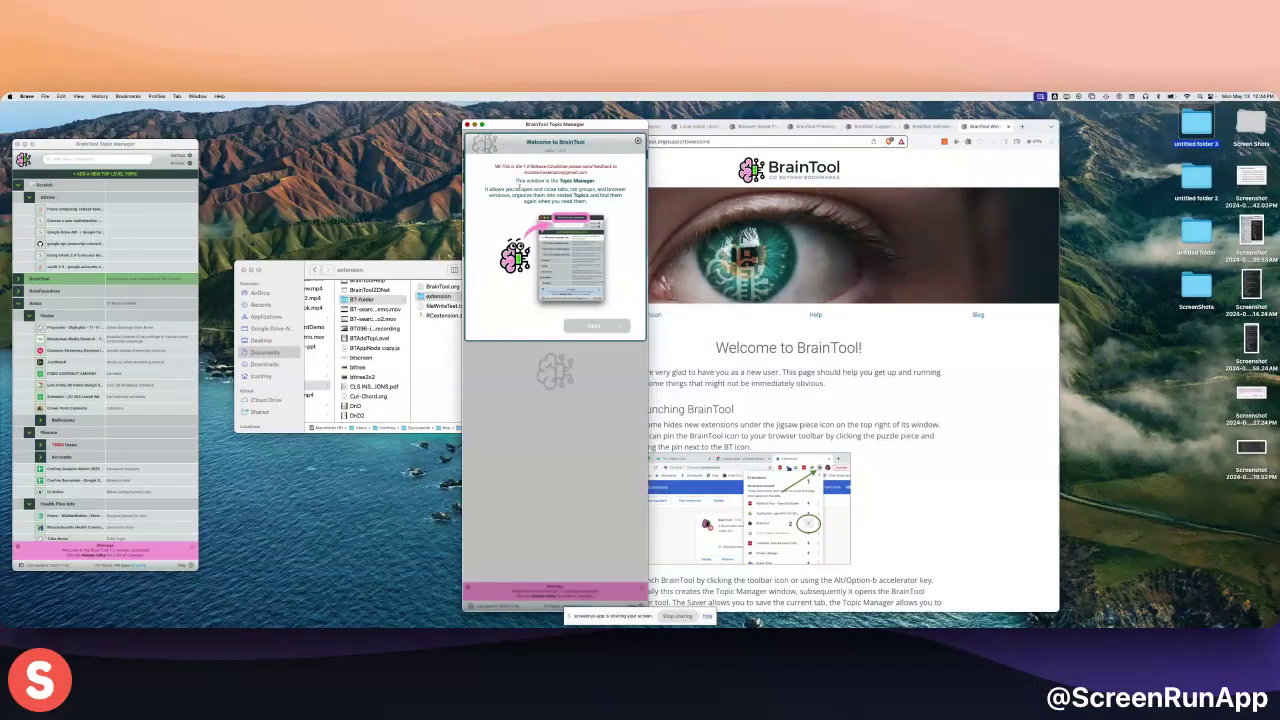
Step: Go through the Welcome to BrainTool slideshow and finish it with the Just get started option
left_click(600, 326)
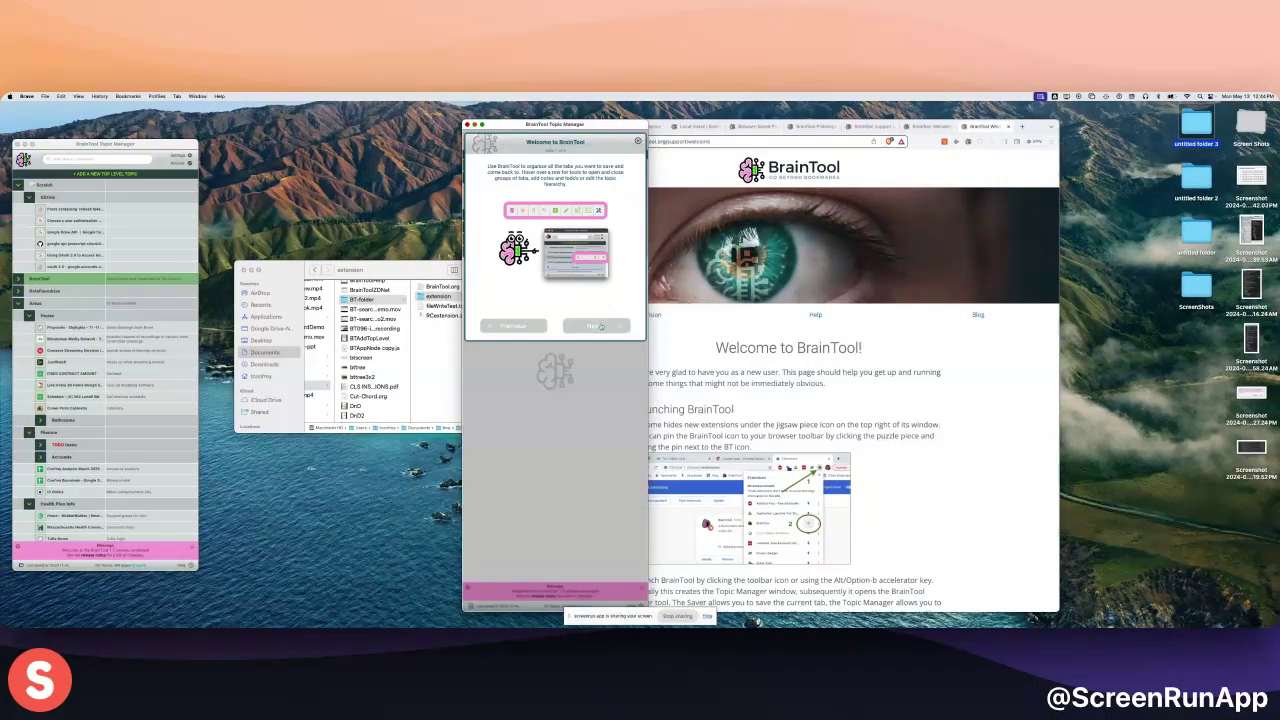
left_click(600, 326)
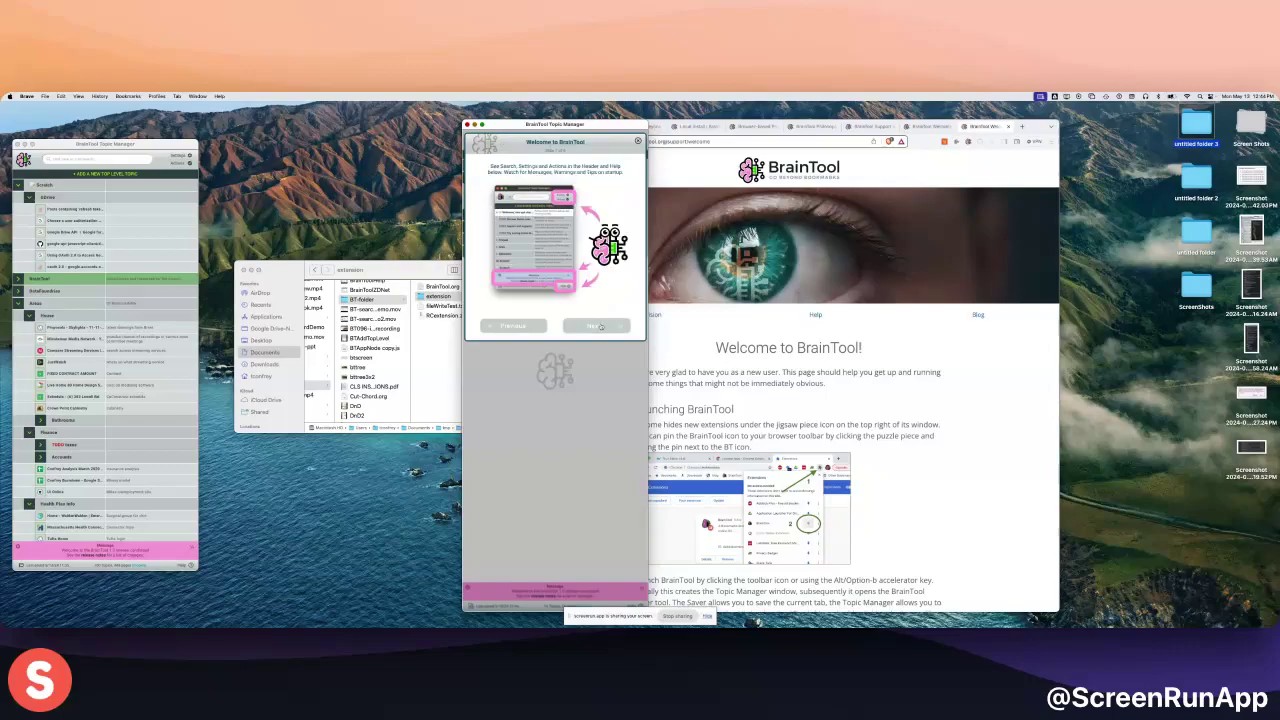
left_click(600, 326)
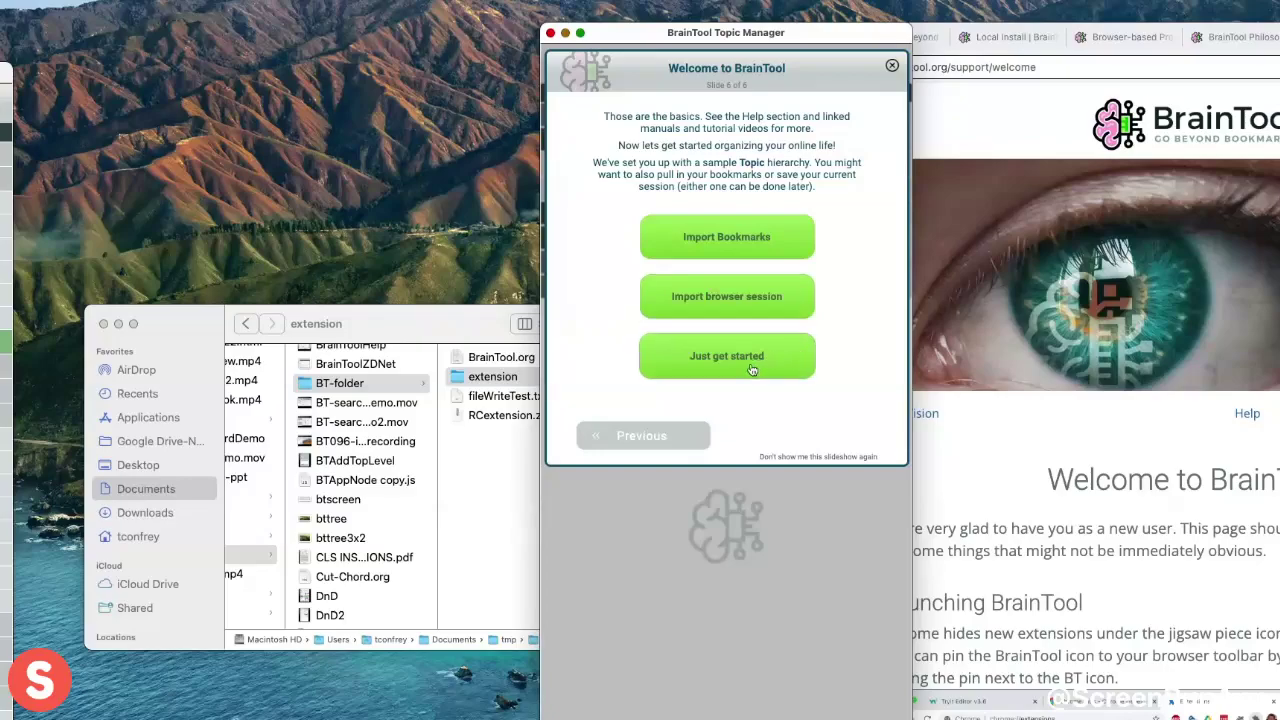
left_click(752, 368)
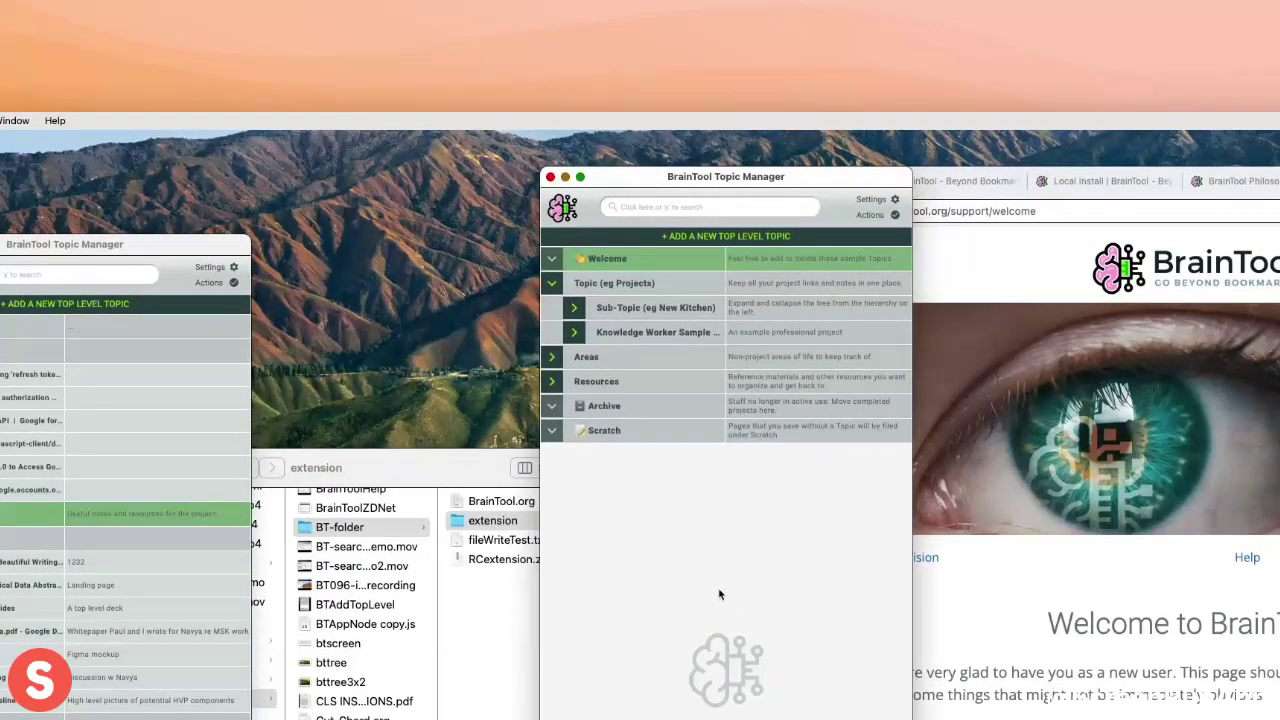
Step: Expand Sub-Topic (eg New Kitchen) in the Topic Manager and toggle its nested eg Contractor Search topic open and closed
mouse_move(612, 296)
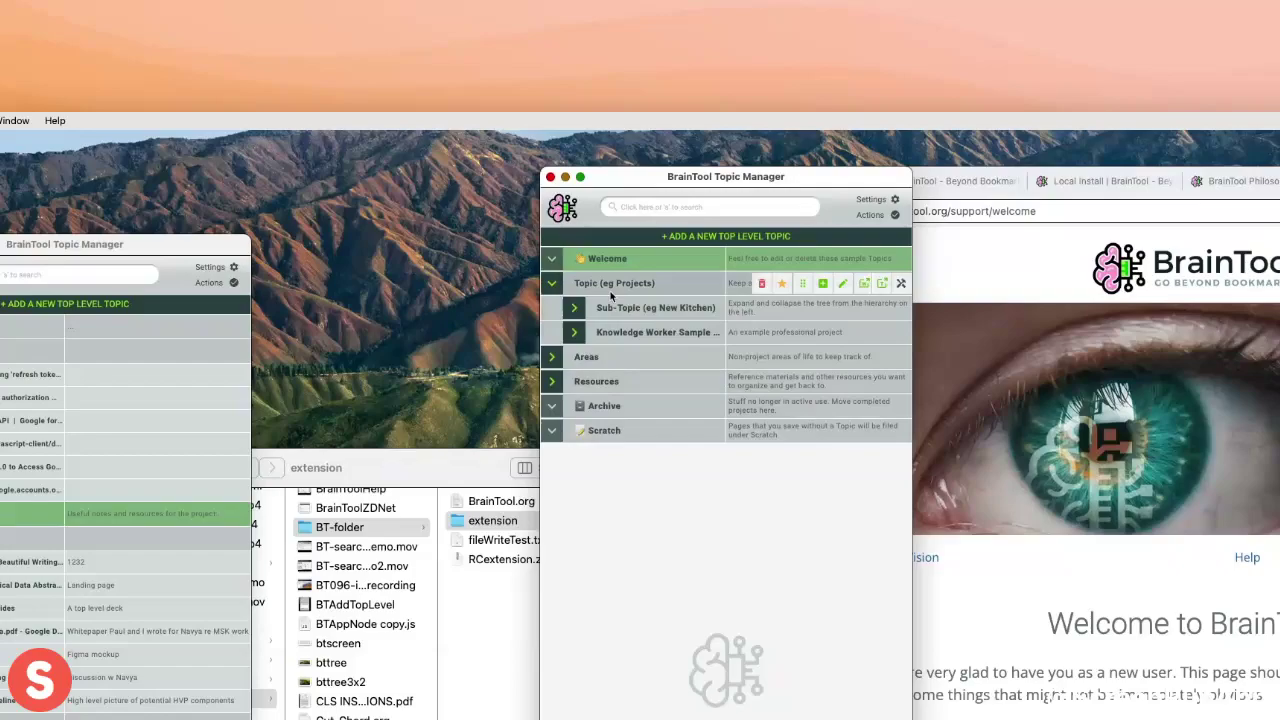
left_click(574, 308)
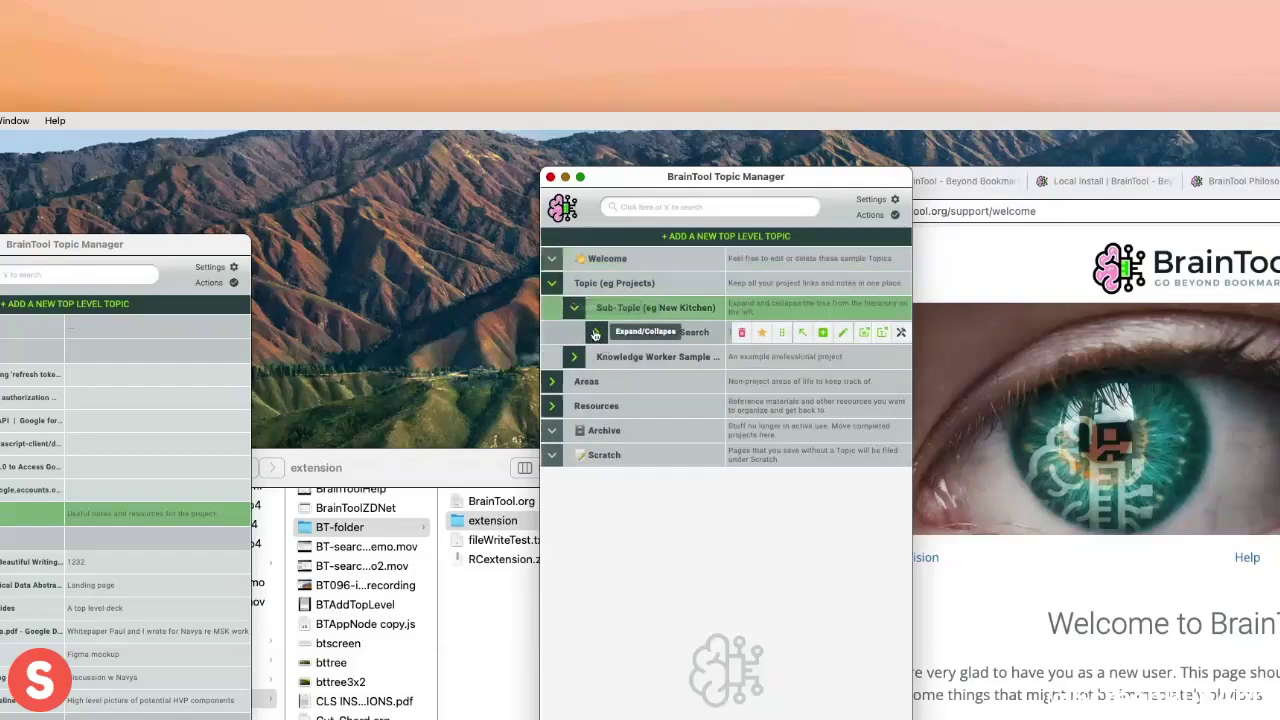
left_click(596, 333)
left_click(596, 333)
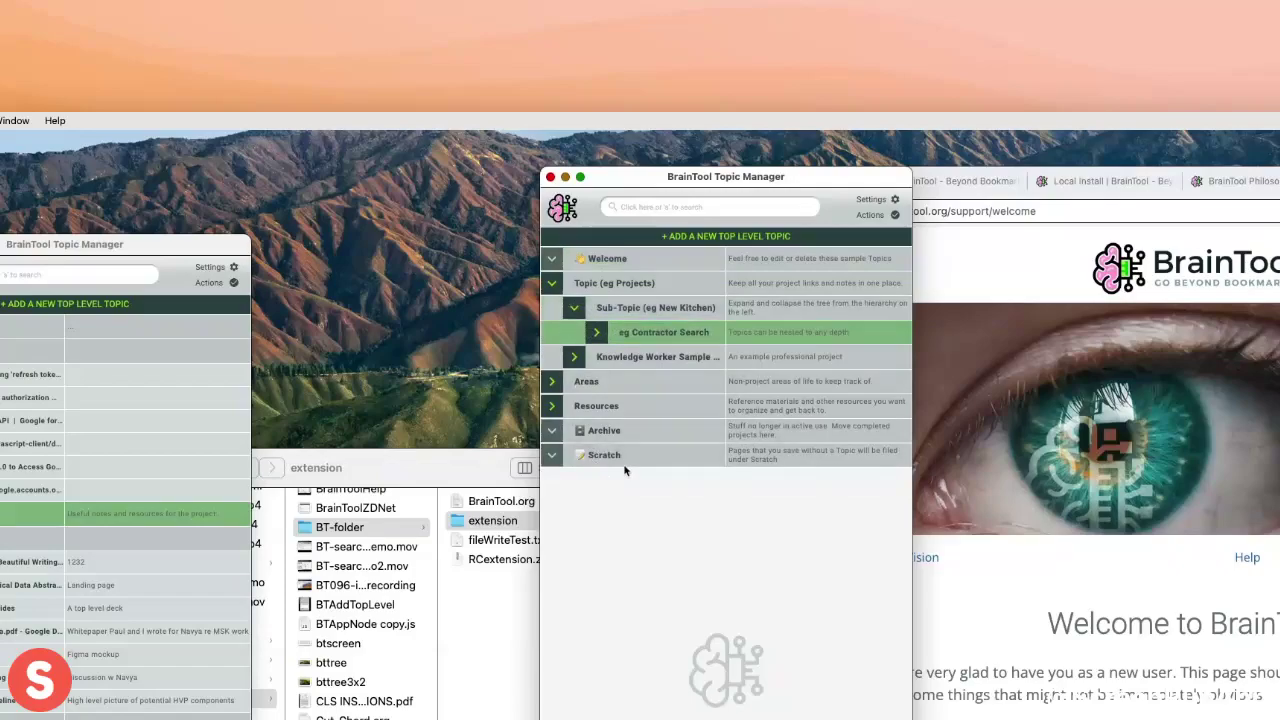
Step: Open the BrainTool Bookmarker for the BrainTool Philosophy page and expand Sub-Topic (eg New Kitchen) and Work Stuff in its topic tree
left_click(951, 270)
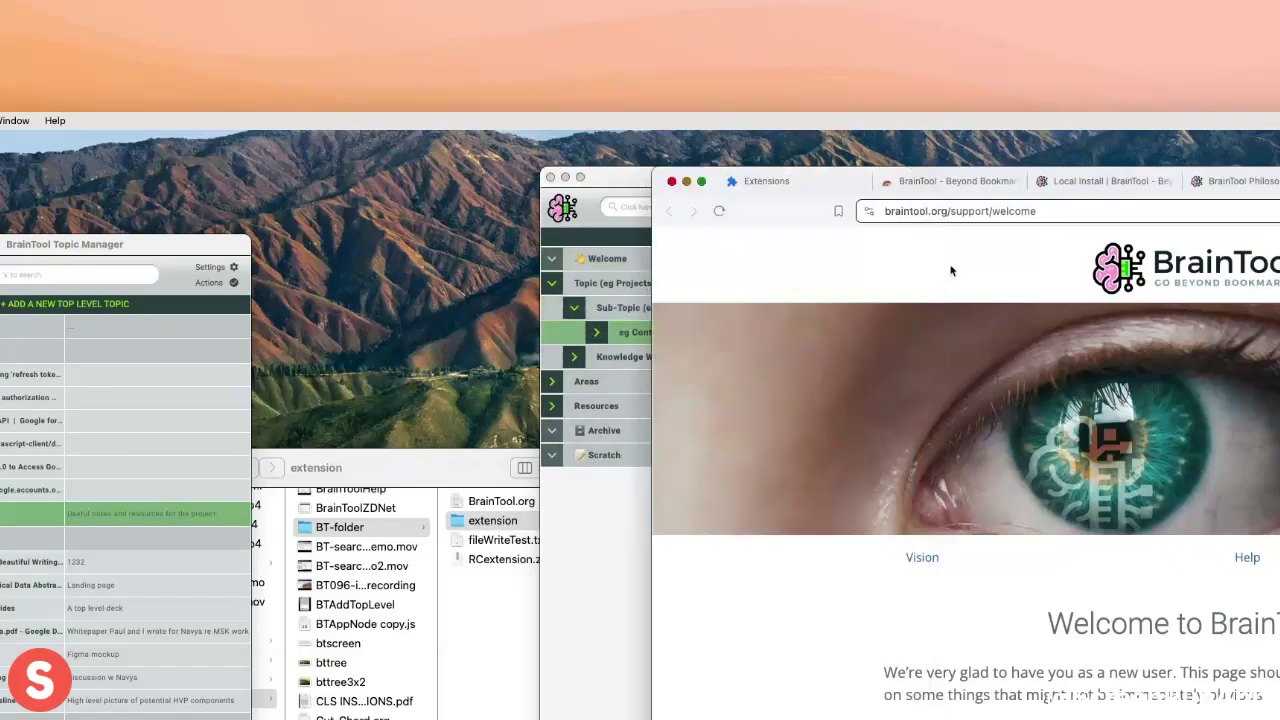
left_click(1250, 181)
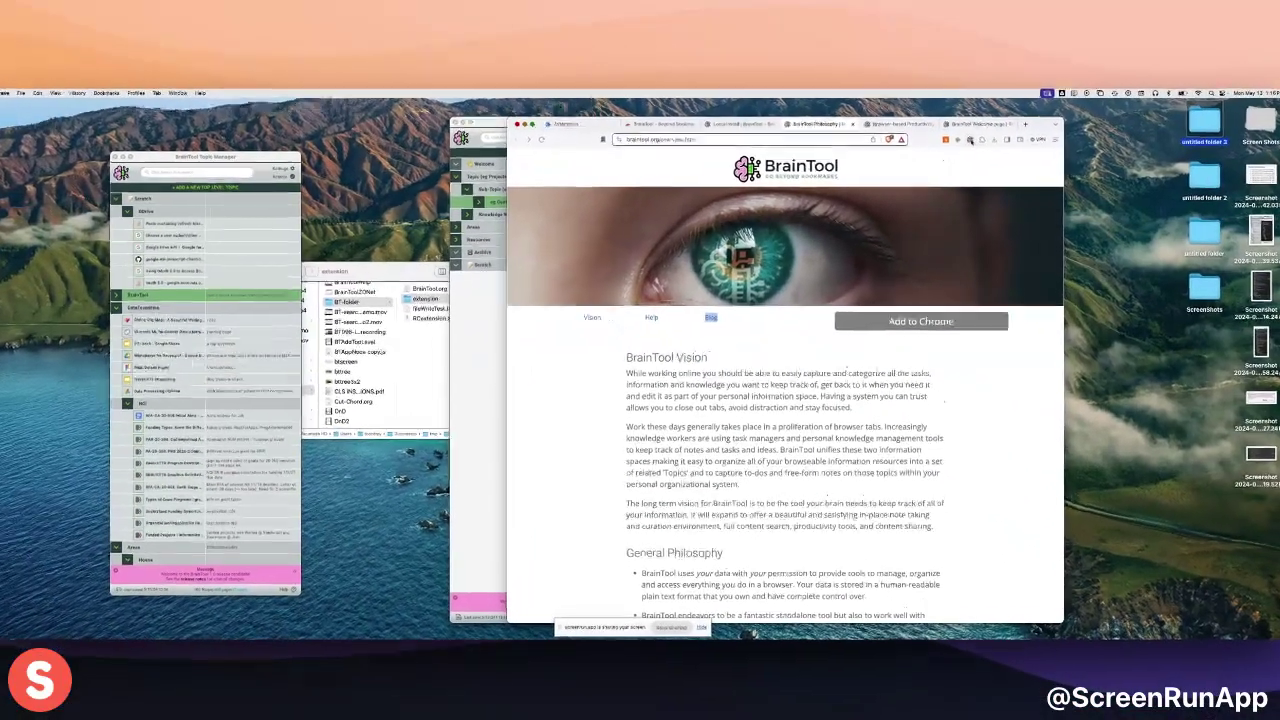
left_click(971, 140)
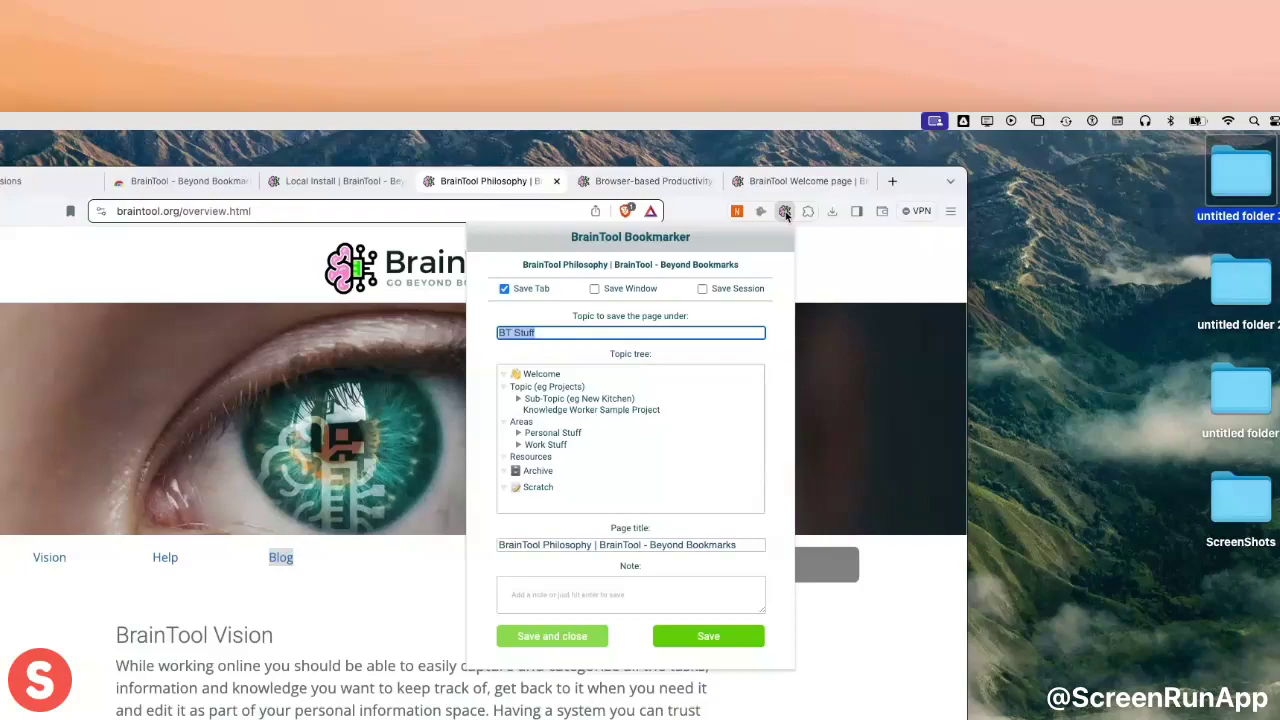
left_click(517, 399)
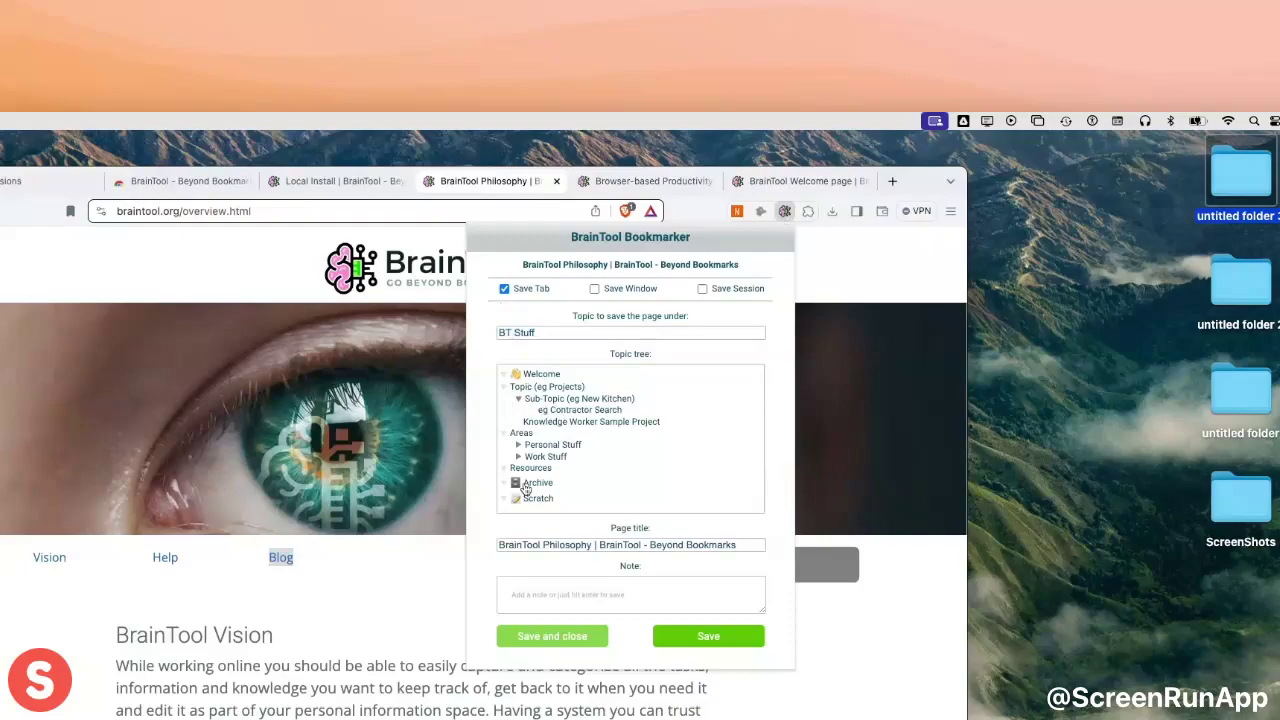
left_click(518, 457)
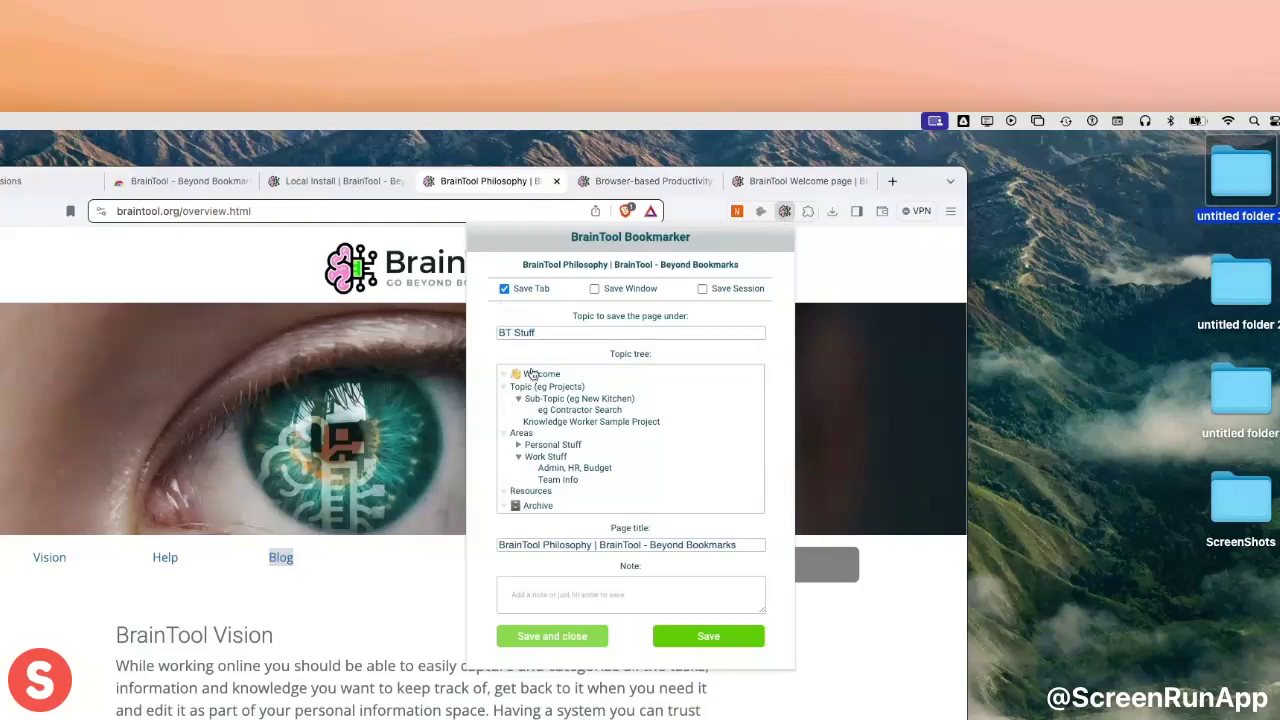
Step: Try looking up an existing topic by replacing the topic to save under with "res", and clear the entry
left_click(544, 330)
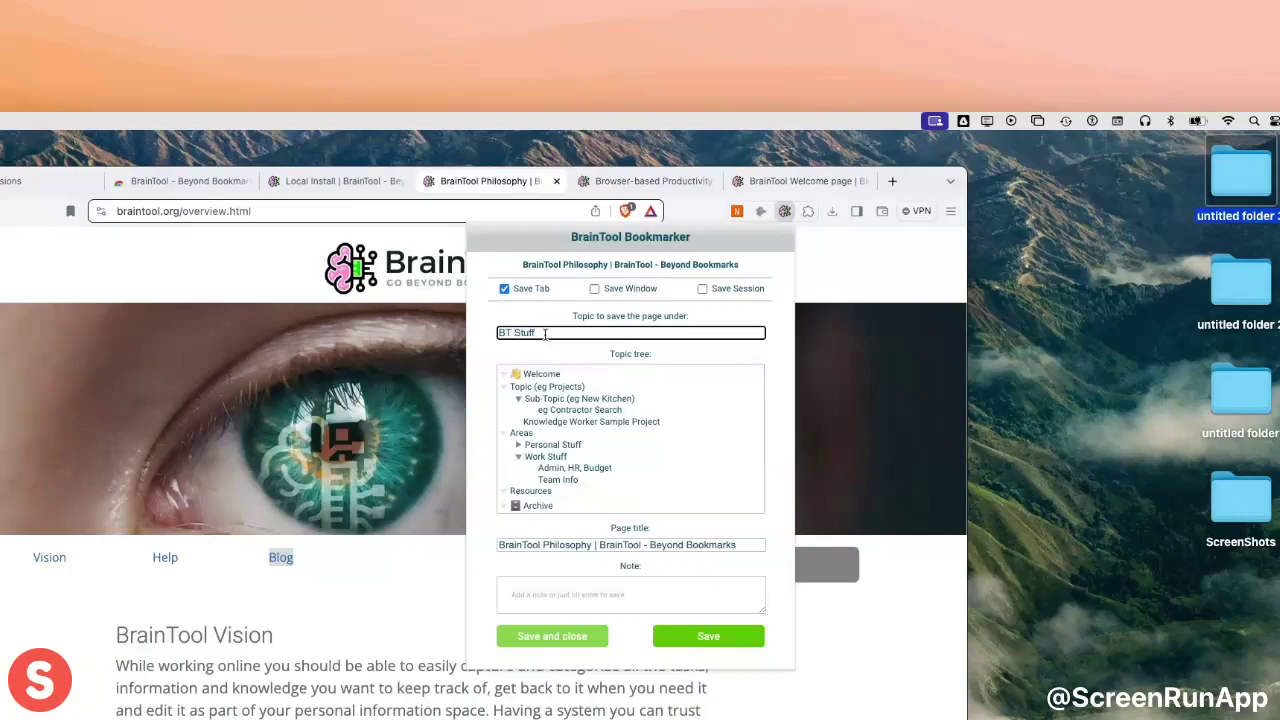
key("BackSpace")
key("BackSpace")
key("BackSpace")
key("BackSpace")
key("BackSpace")
key("BackSpace")
key("BackSpace")
key("BackSpace")
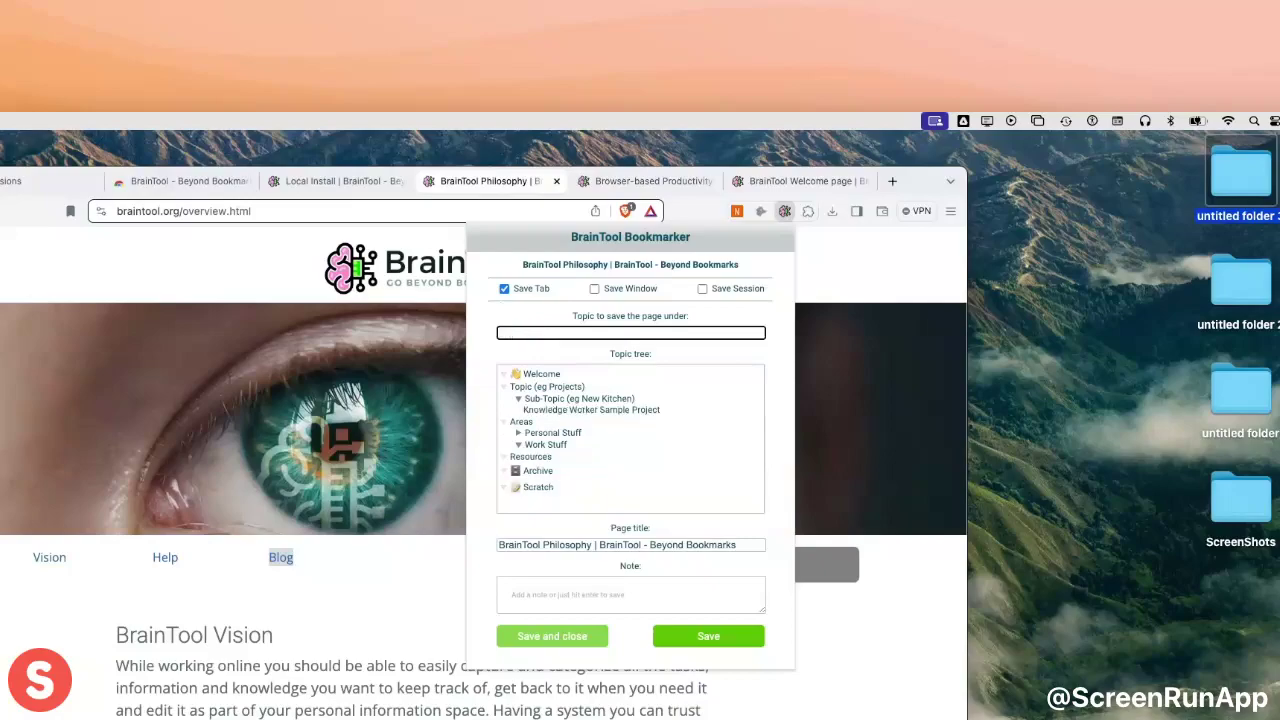
type("res")
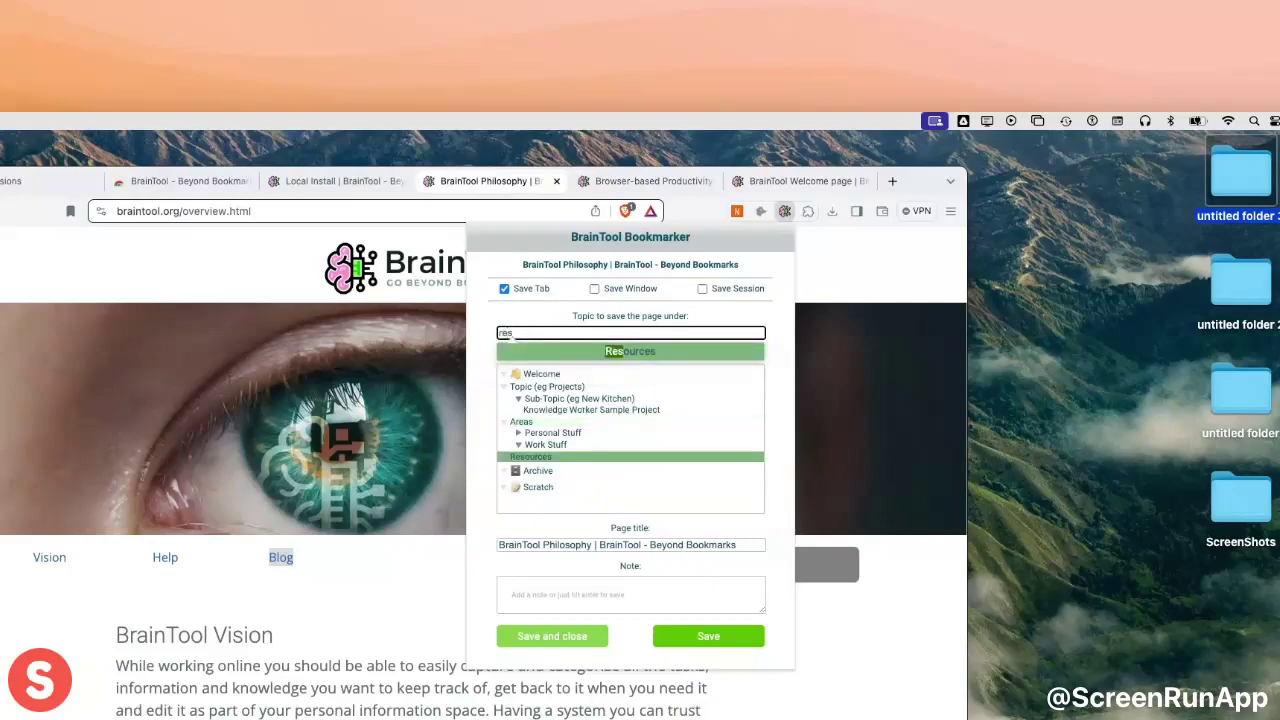
key("BackSpace")
key("BackSpace")
key("BackSpace")
Step: Set the topic to save the page under to "BT Stuff" and save the tab
type("BT Stu")
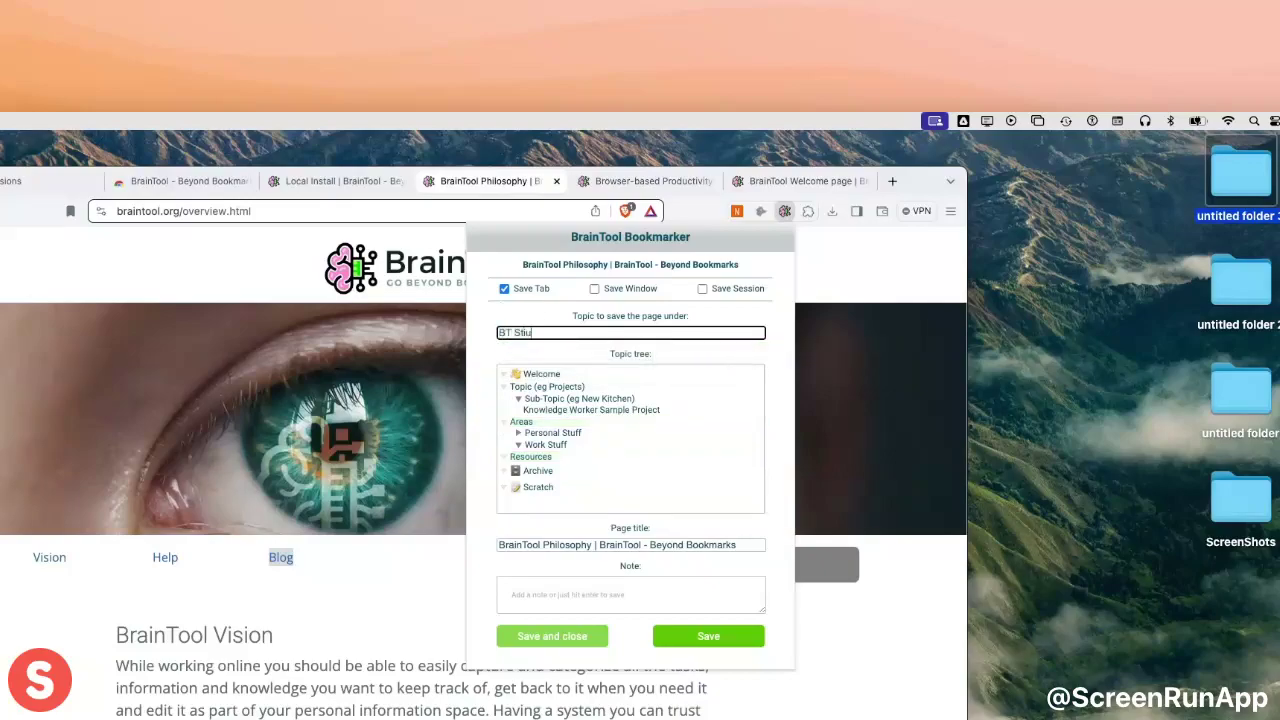
key("BackSpace")
type("uff")
left_click(718, 640)
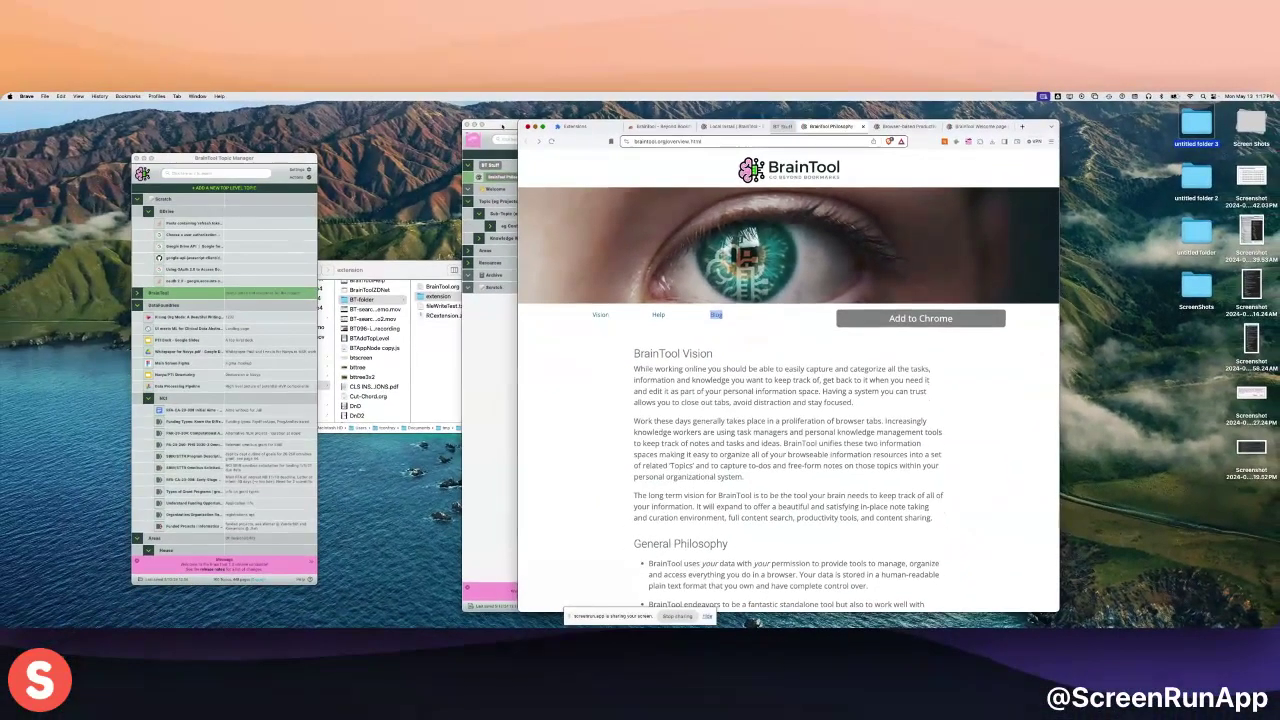
Step: Examine the BT Stuff topic in the Topic Manager alongside its tab group in the browser window
left_click(281, 115)
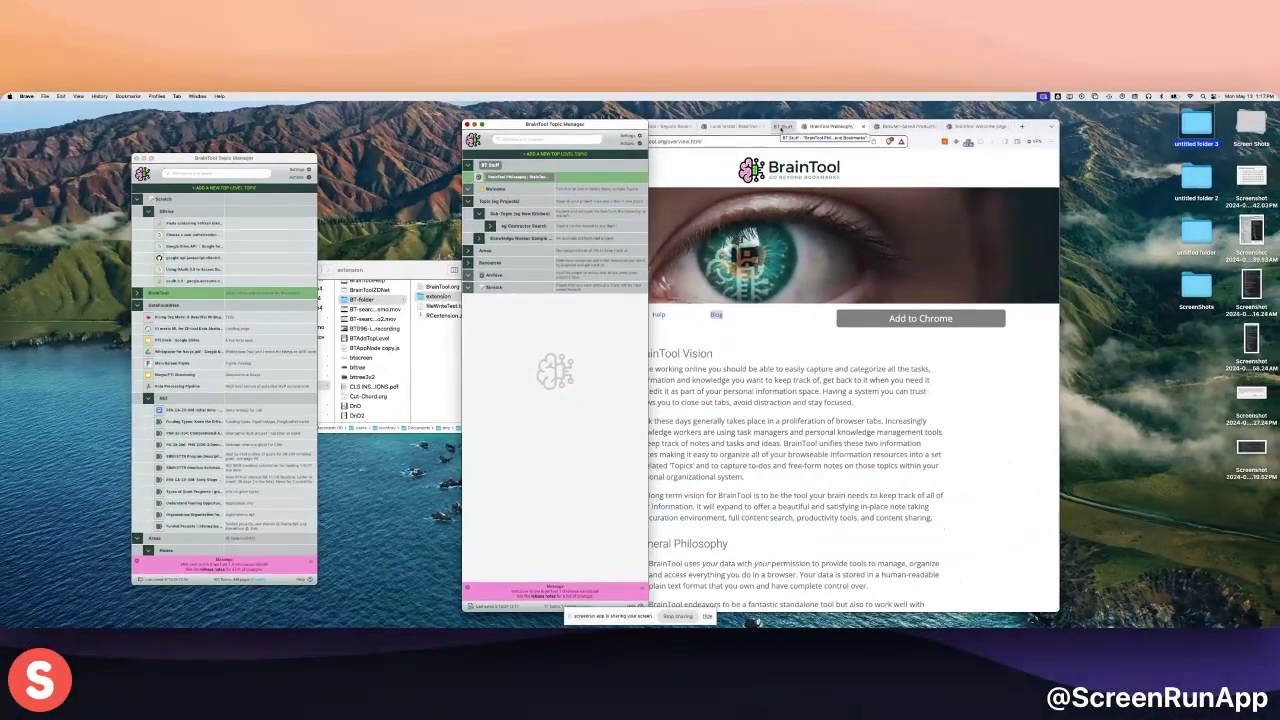
left_click(781, 127)
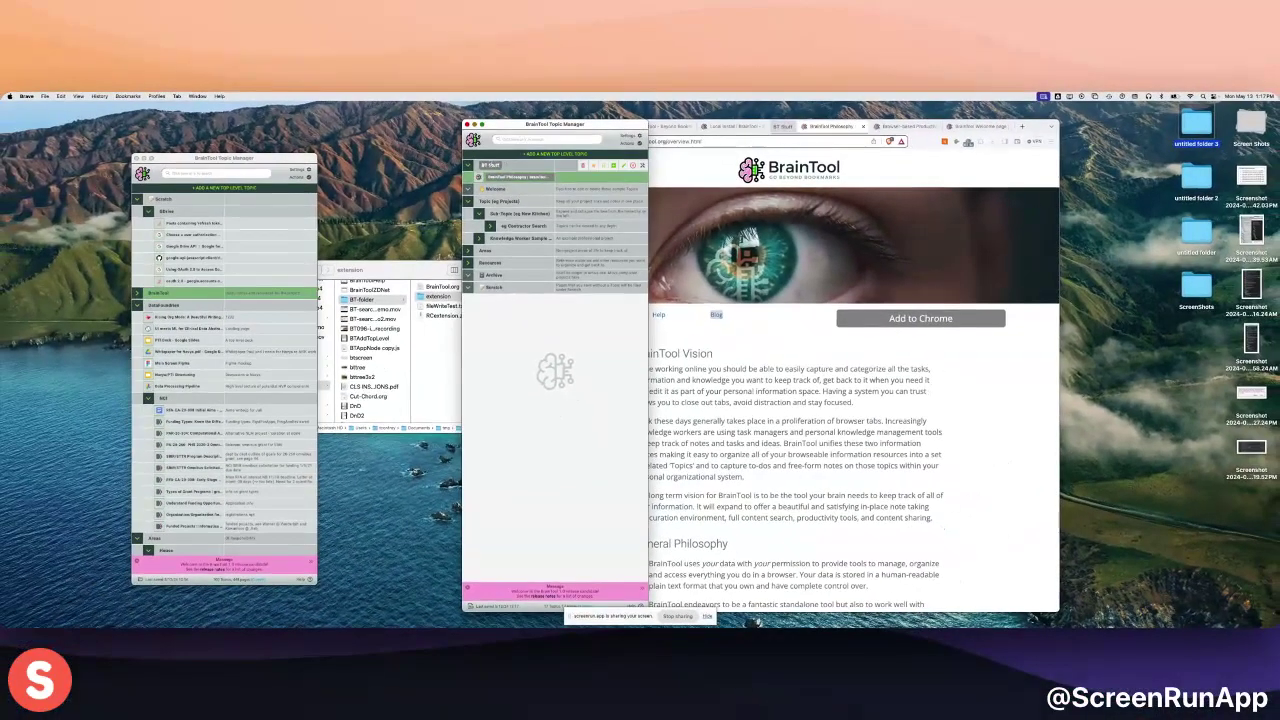
left_click(894, 181)
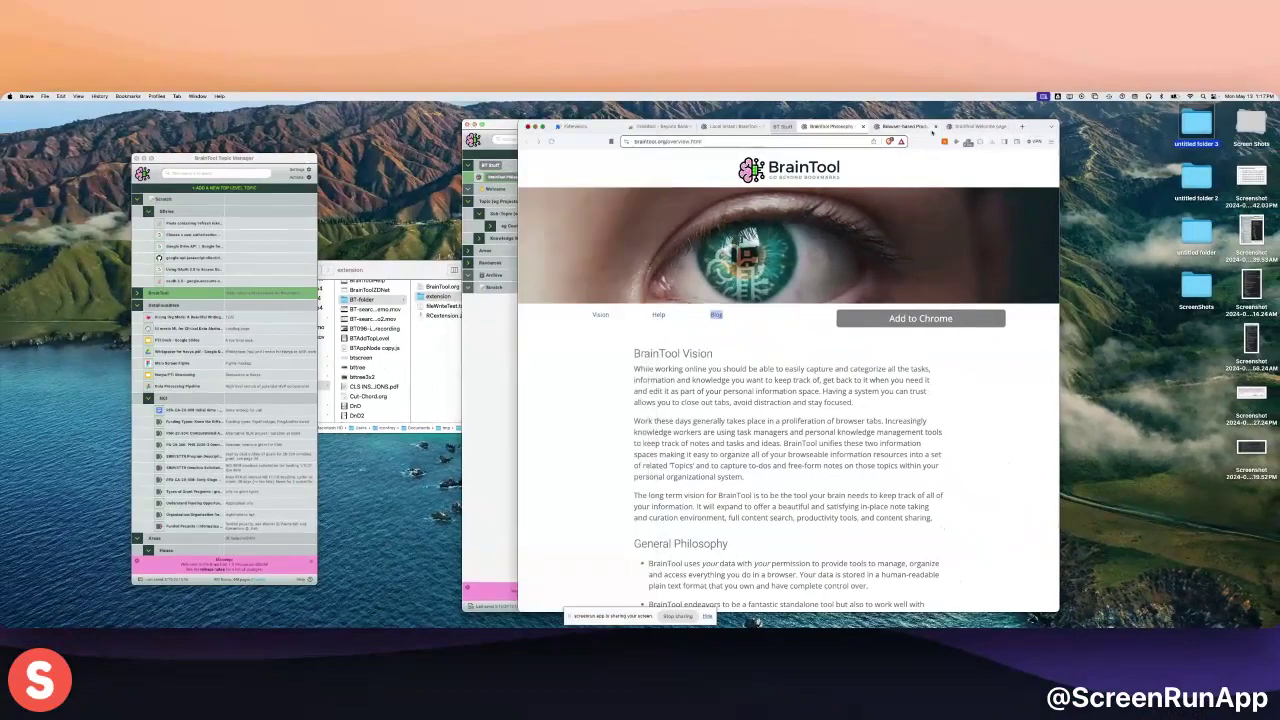
Step: Add the Browser-based Productivity tab to the BT Stuff tab group, and move the BrainTool Welcome page tab into the group and back out
left_click(835, 127)
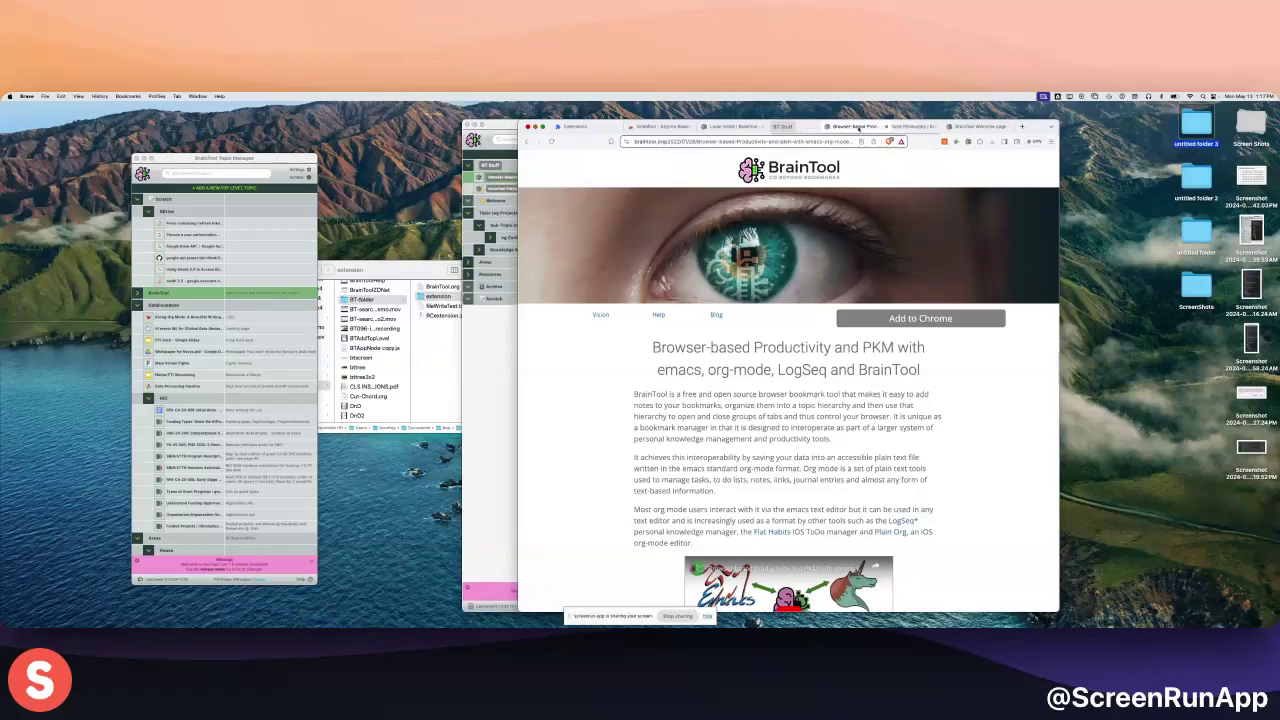
left_click(903, 127)
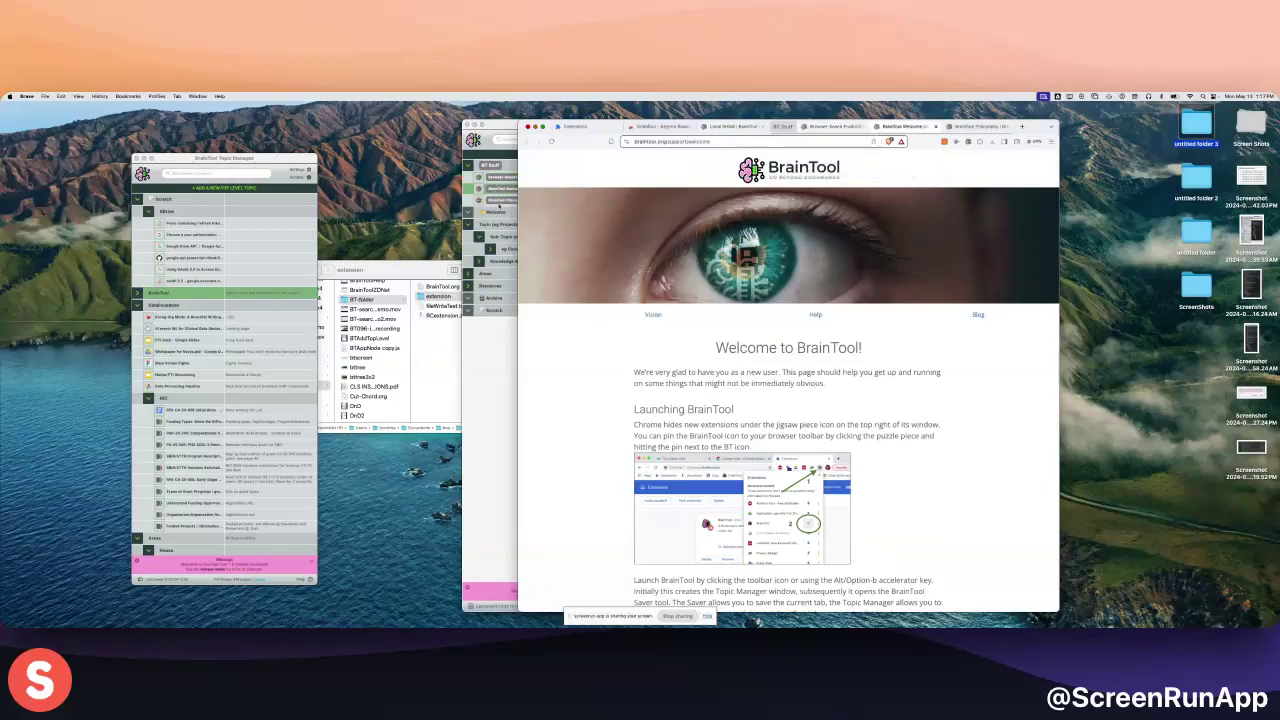
left_click_drag(918, 127, 997, 127)
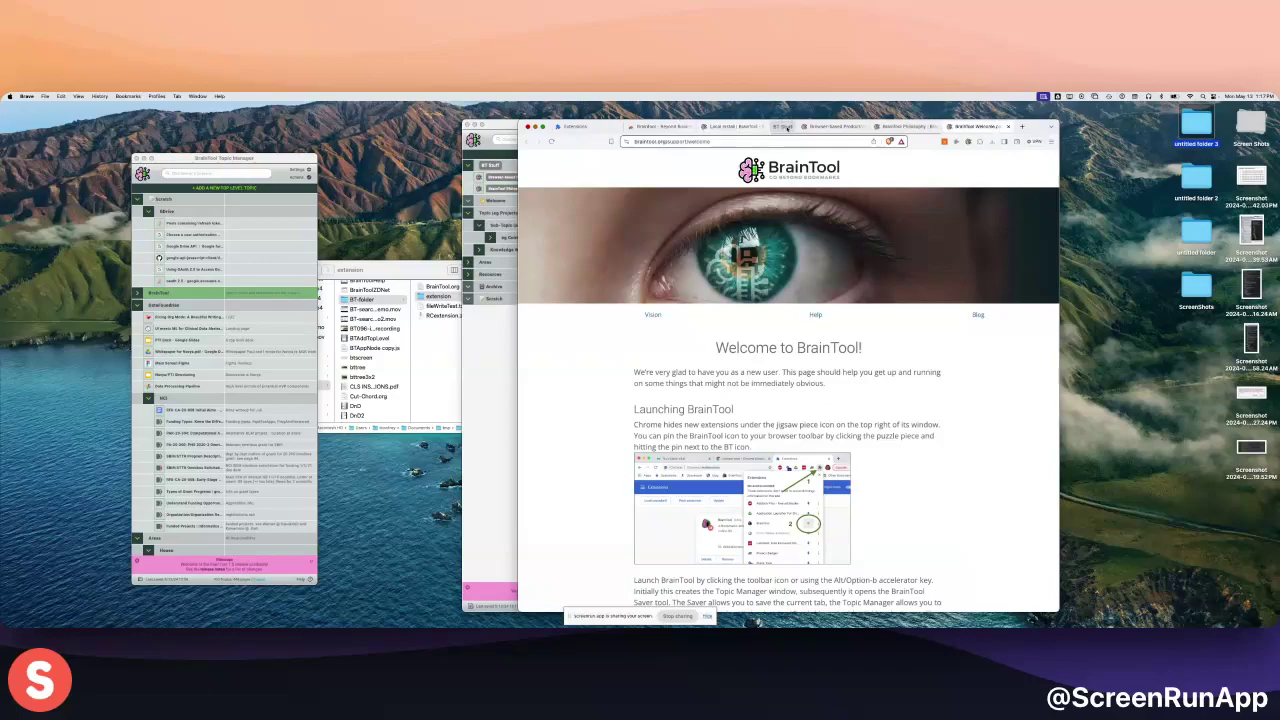
Step: Try renaming the BT Stuff tab group in the browser and check its topic in the Topic Manager
right_click(786, 127)
left_click(786, 160)
left_click(498, 125)
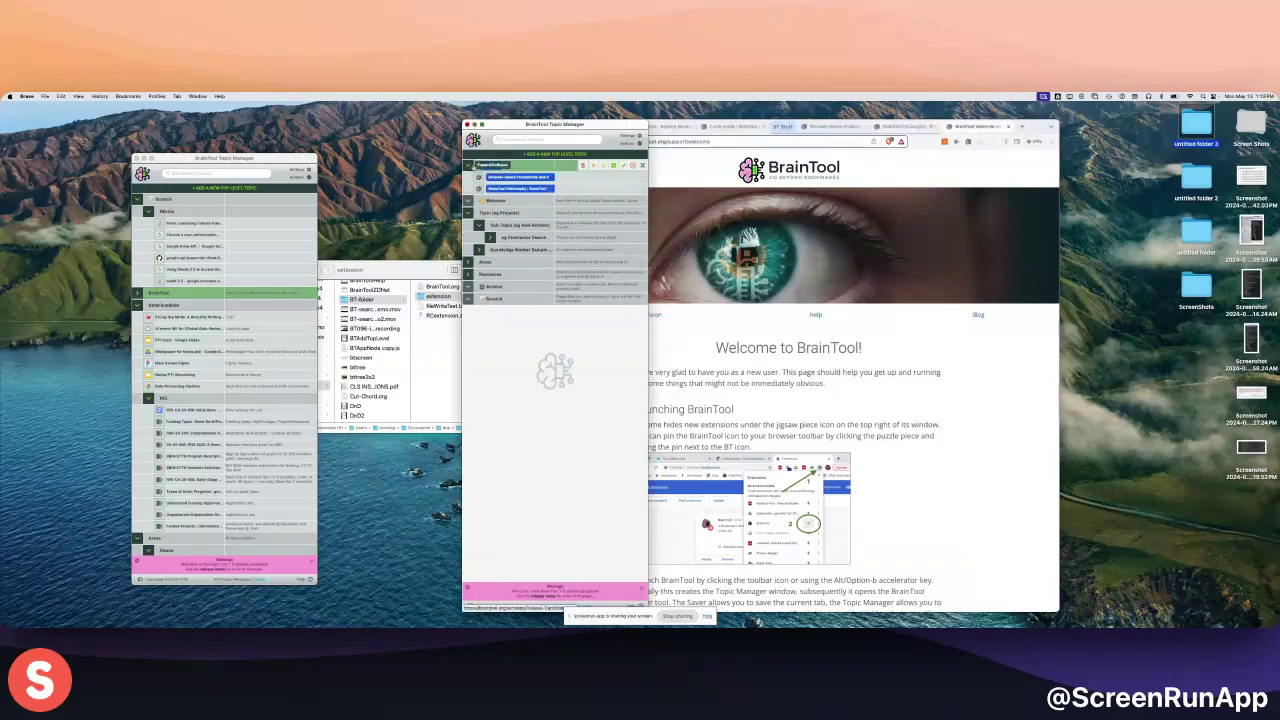
Step: Move the BrainTool Philosophy tab to the front of the BT Stuff tab group and open the public software repository link in its Security section
left_click(895, 126)
left_click_drag(896, 128, 835, 130)
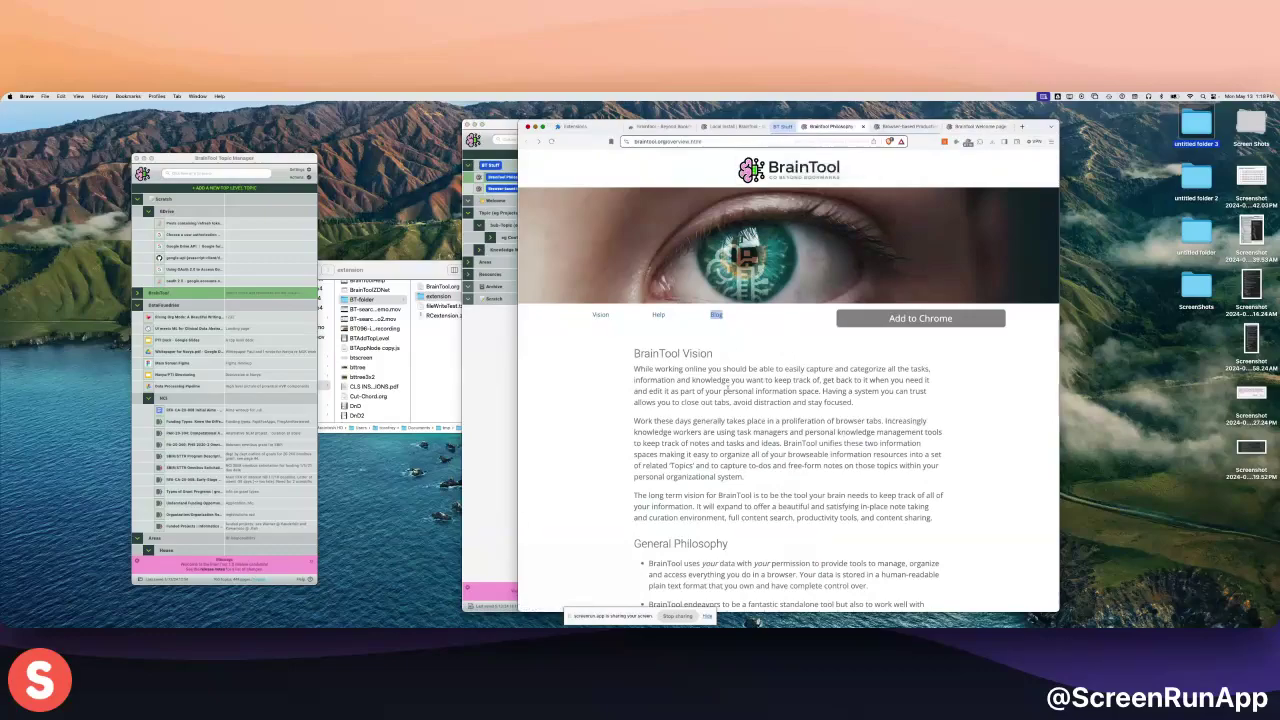
scroll(727, 384, "down", 5)
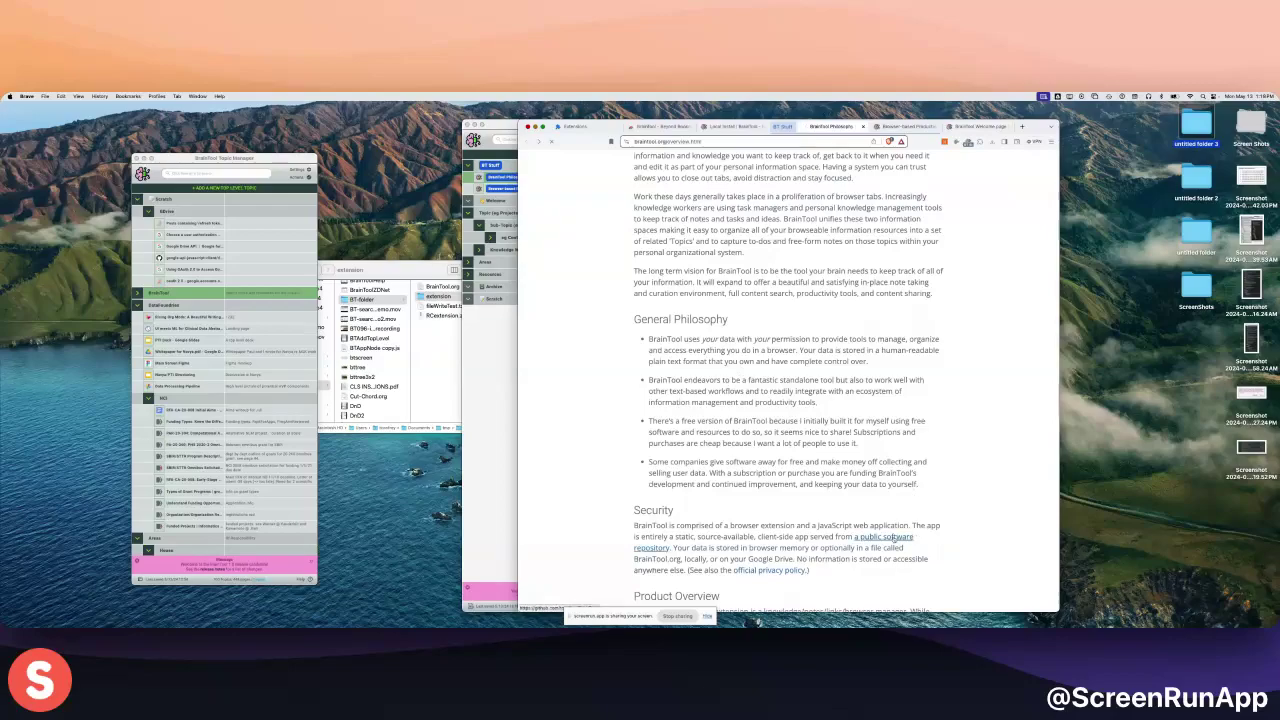
left_click(893, 537)
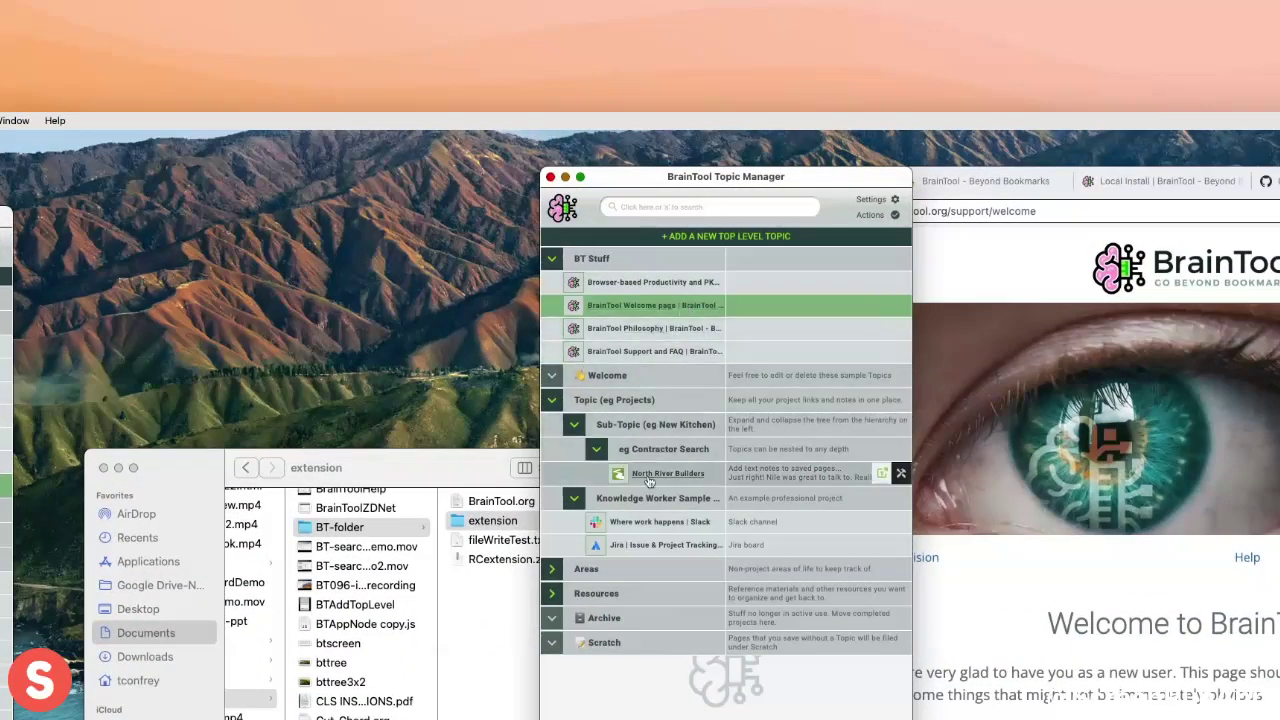
Step: Open the Slack bookmark in the browser and close it, and open the Knowledge Worker Sample topic in a new window and close it
left_click(881, 522)
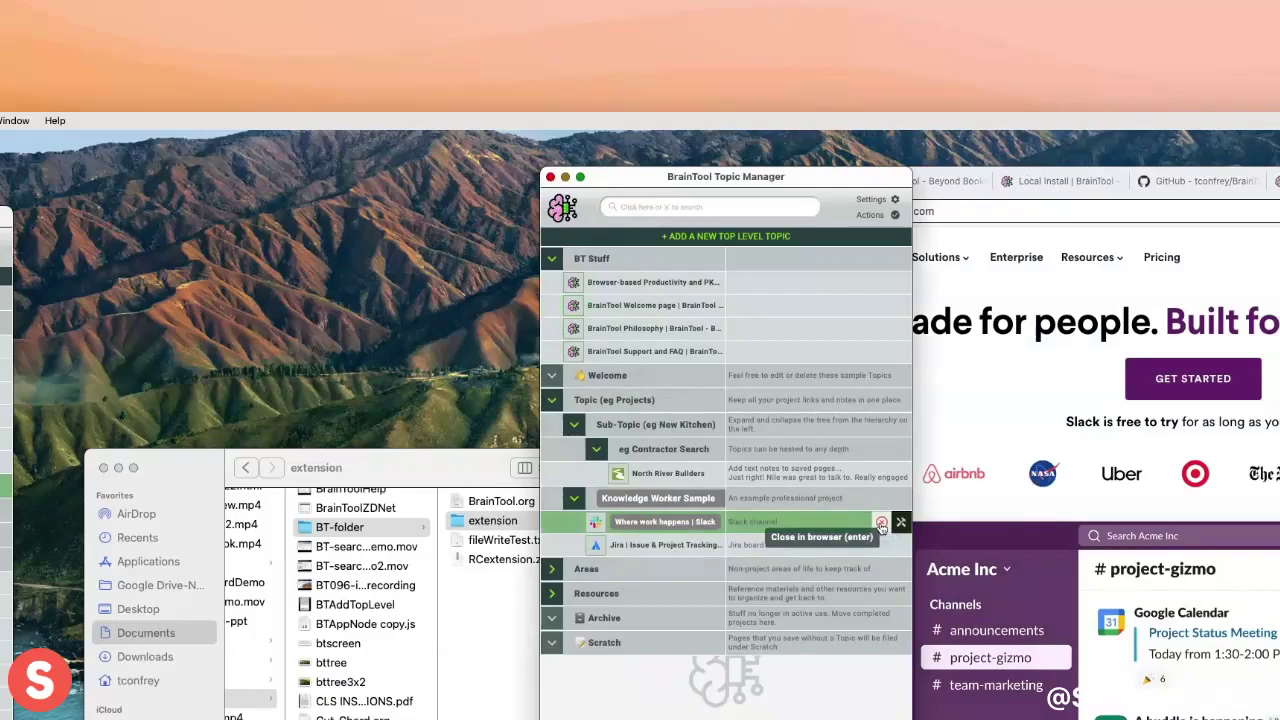
left_click(881, 524)
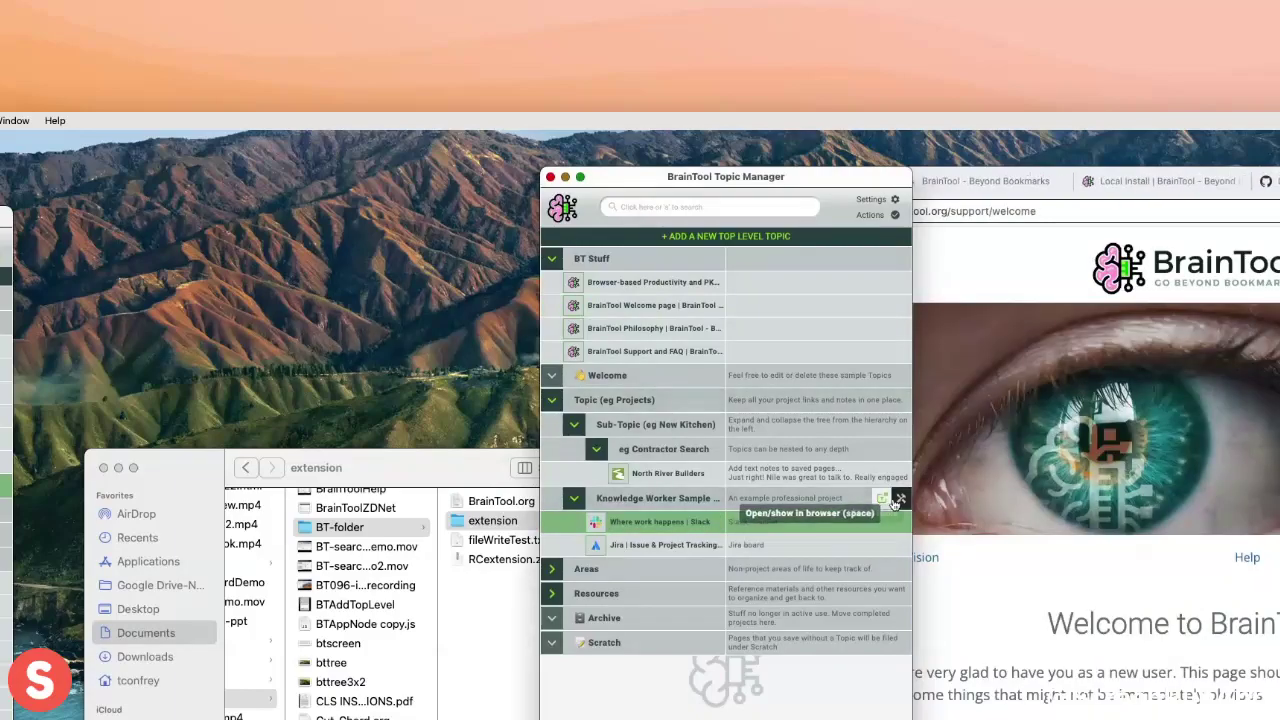
left_click(900, 502)
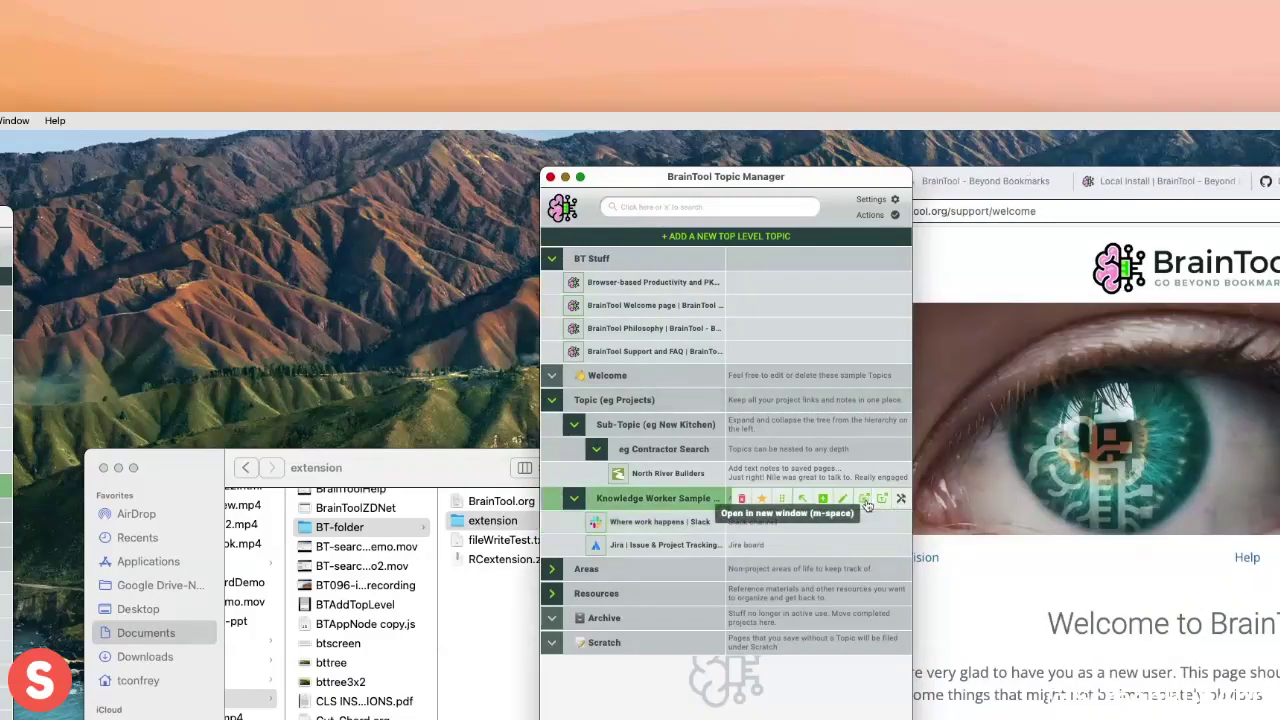
left_click(866, 501)
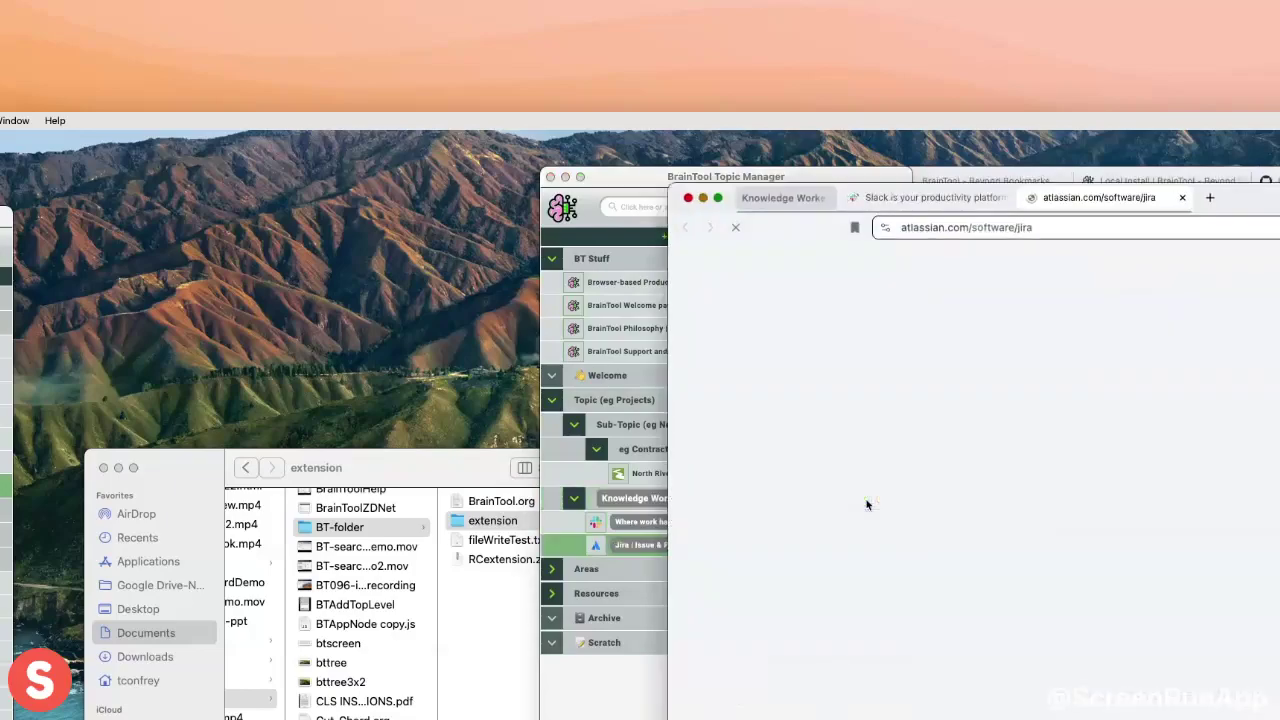
left_click(688, 201)
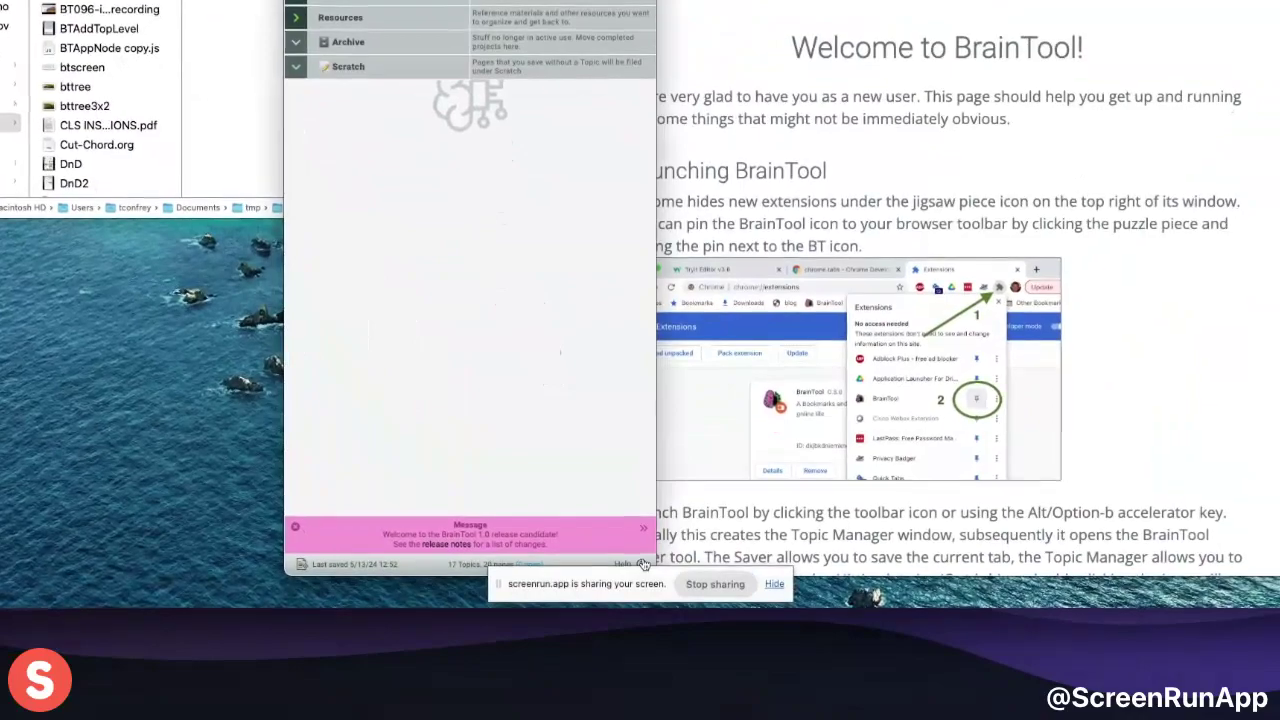
Step: View the list of keyboard commands in Help and Support, and close the help
left_click(641, 607)
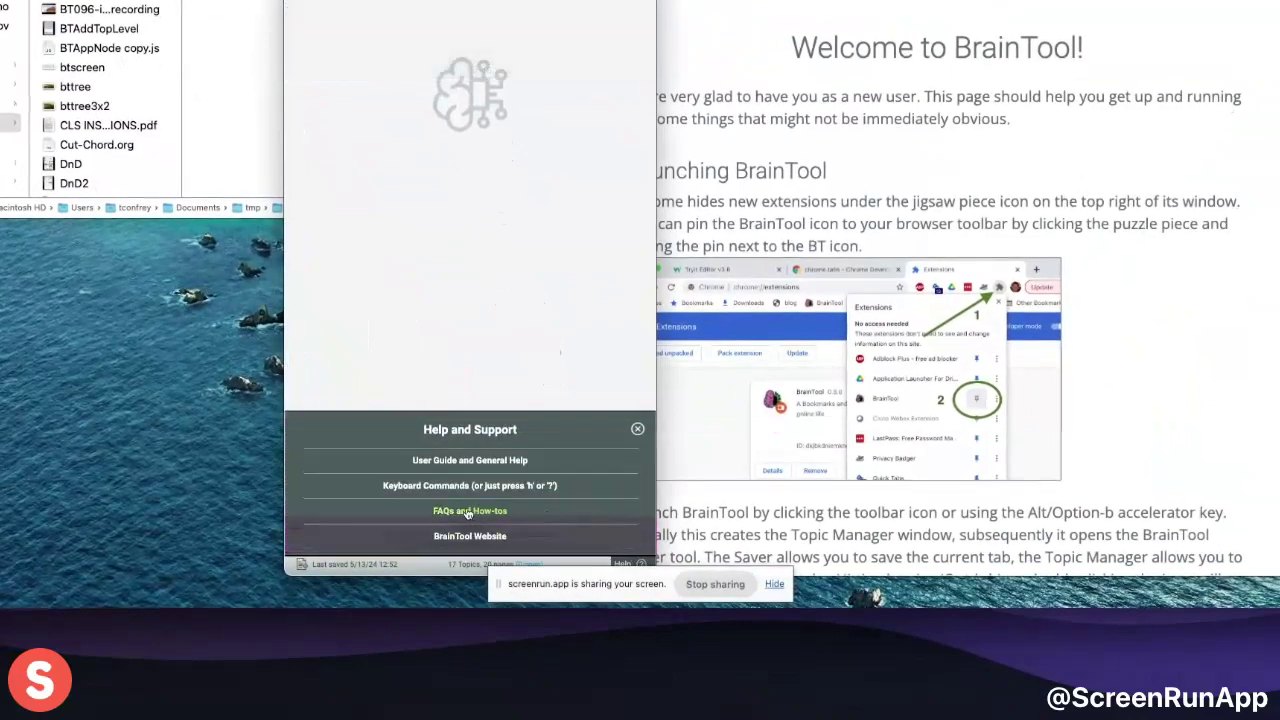
left_click(448, 486)
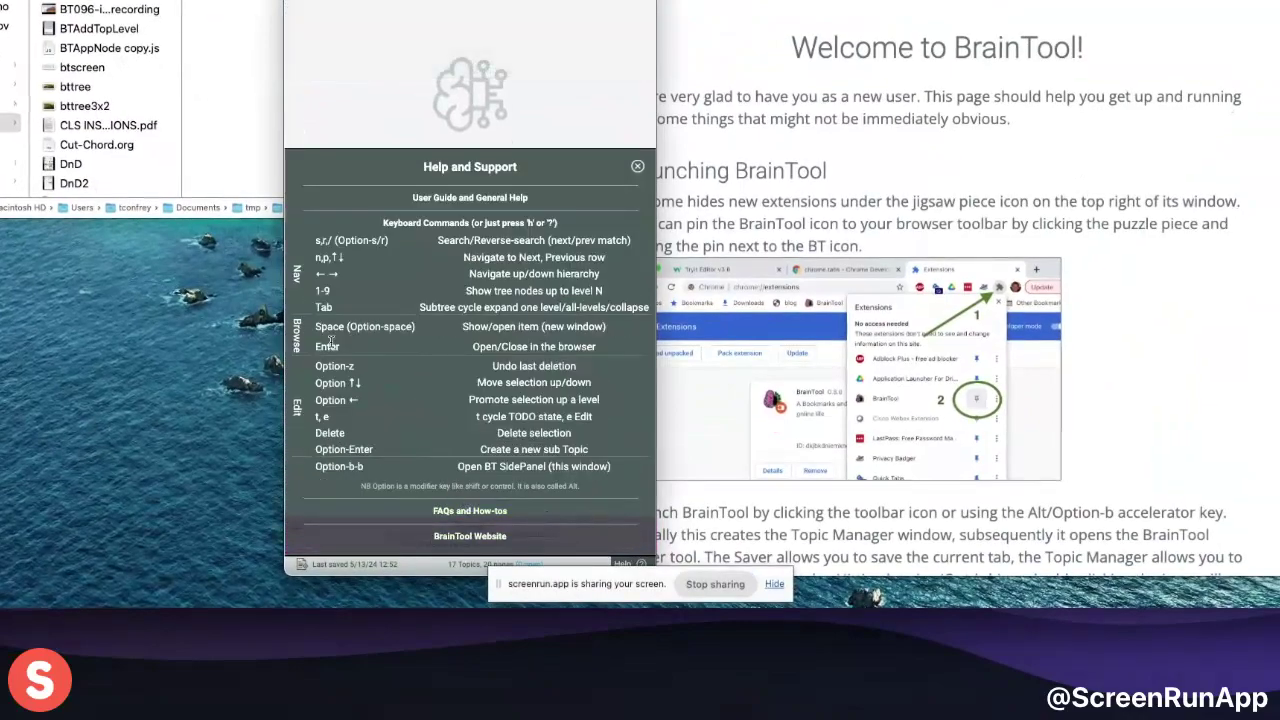
left_click(638, 168)
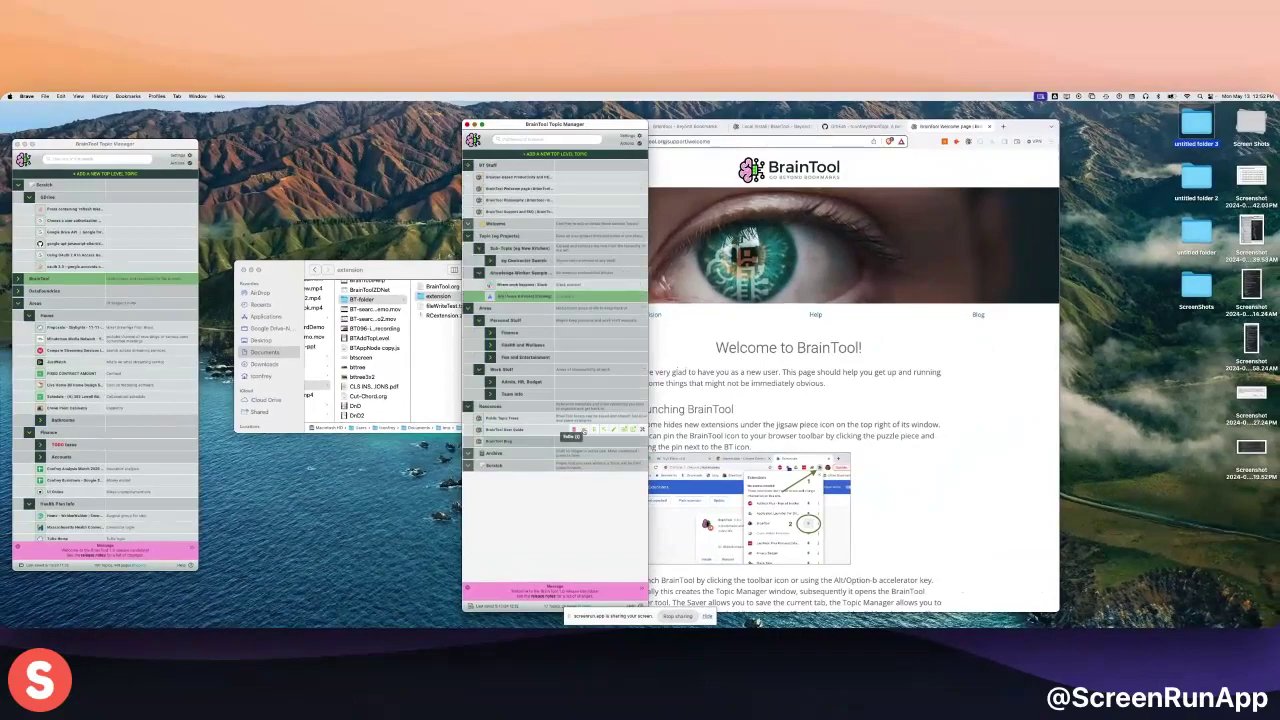
Step: Cycle the BrainTool topic through its expanded and collapsed levels in the other Topic Manager window, and move that window back aside
left_click_drag(167, 146, 505, 146)
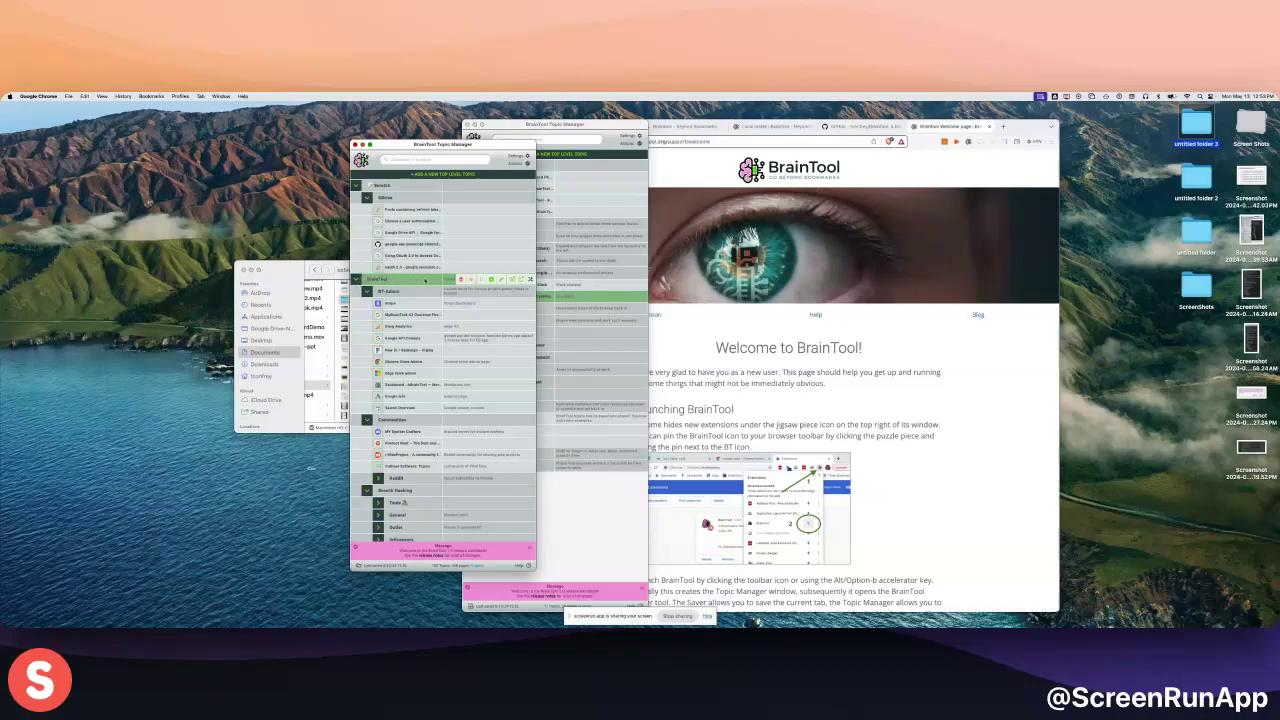
left_click(425, 281)
left_click(425, 281)
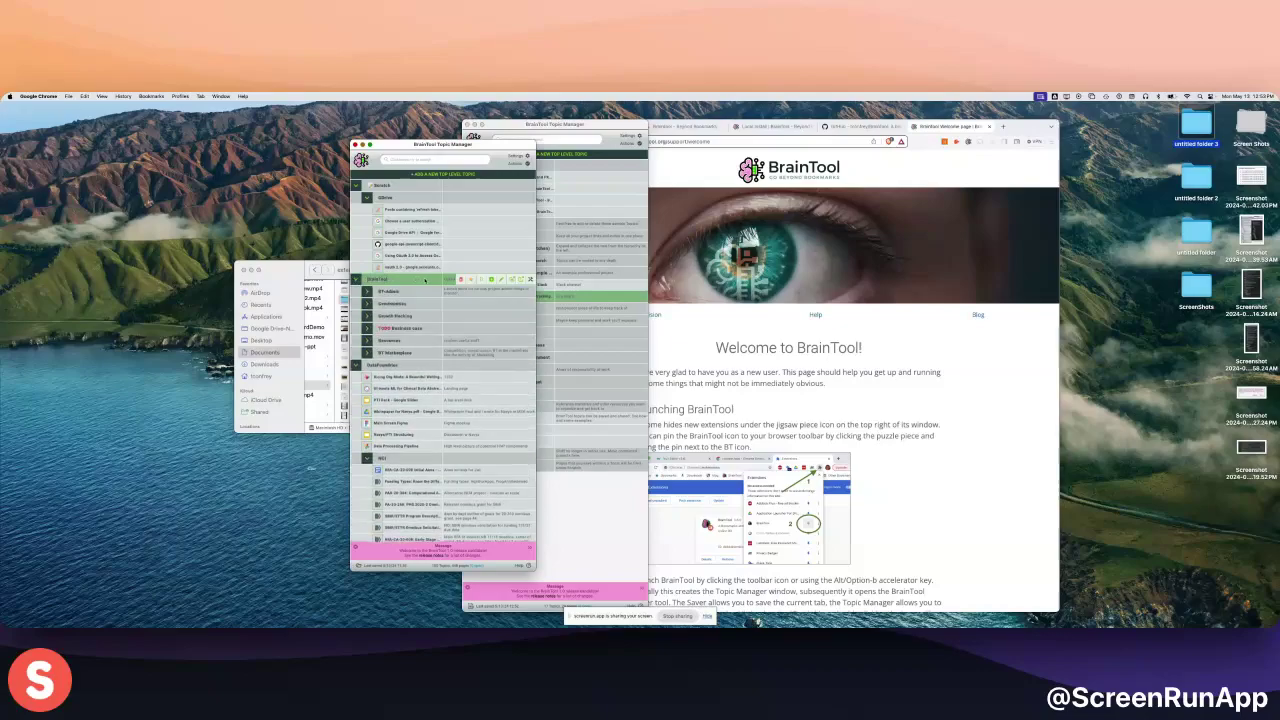
left_click(425, 281)
left_click(425, 281)
left_click(425, 281)
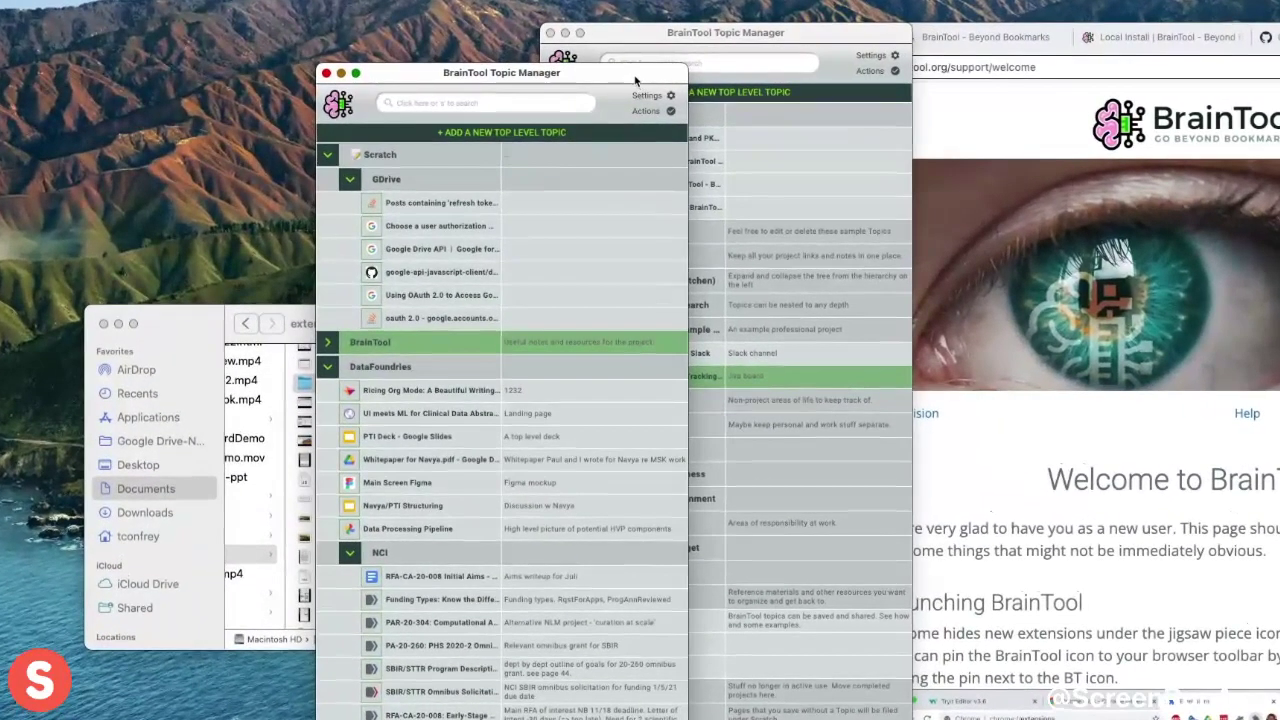
left_click_drag(509, 149, 332, 163)
left_click_drag(281, 108, 200, 110)
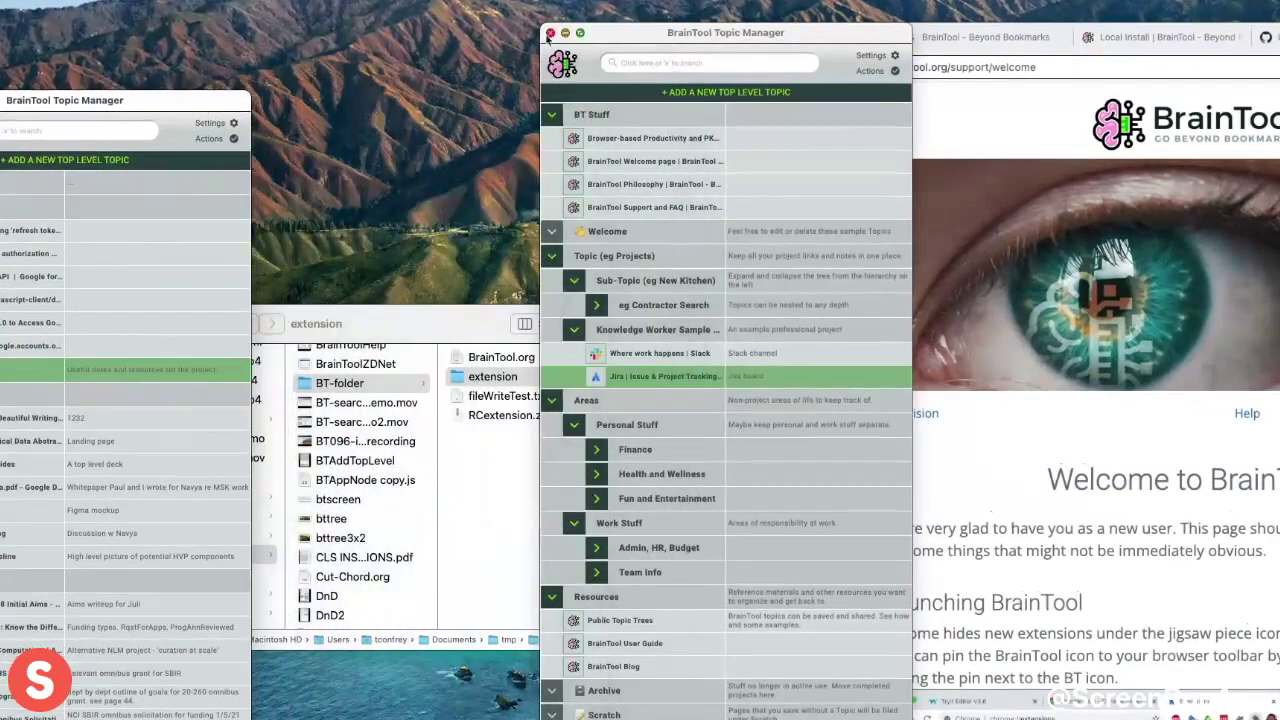
Step: Open the edit card of the Jira bookmark in the Knowledge Worker Sample topic and cancel it
left_click(804, 36)
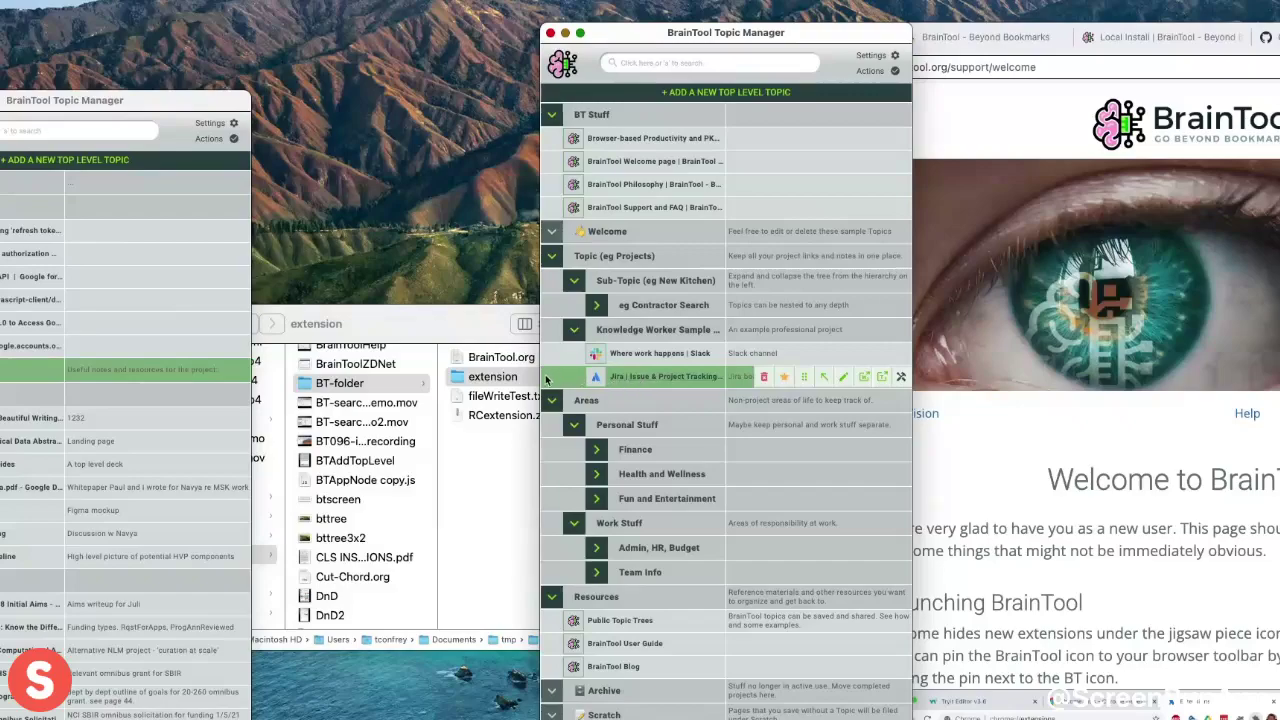
left_click(901, 376)
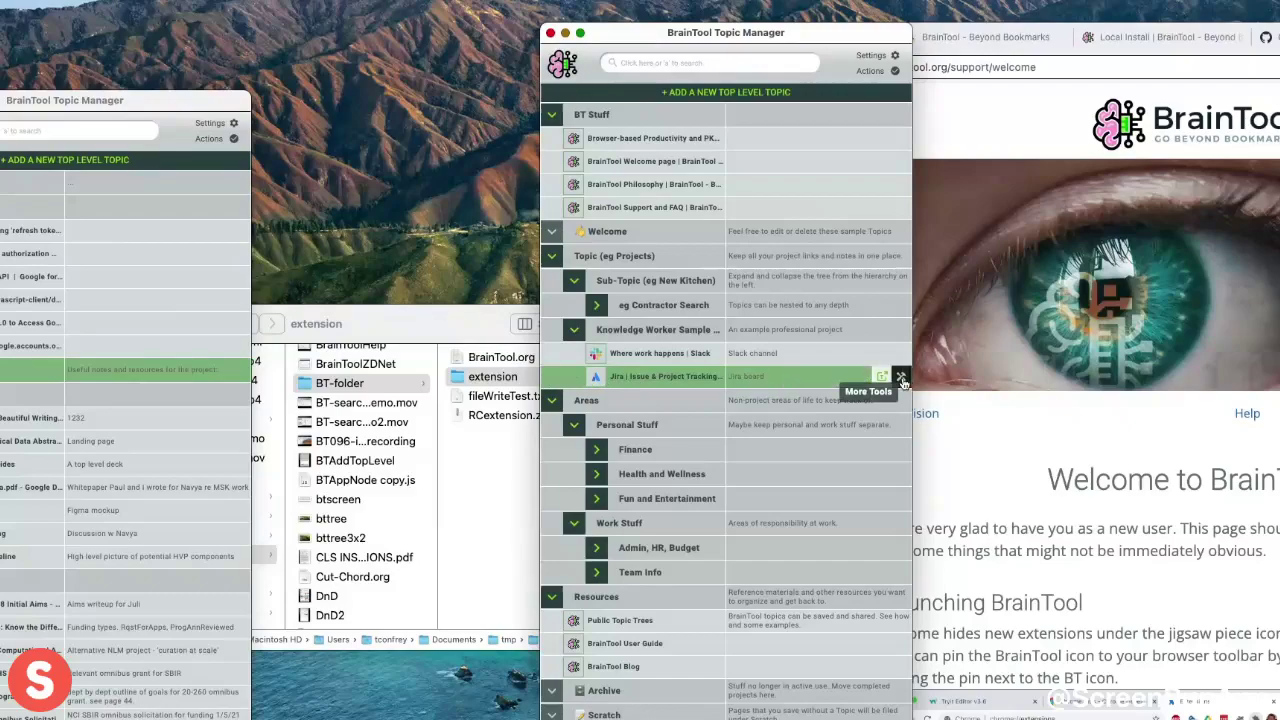
key("e")
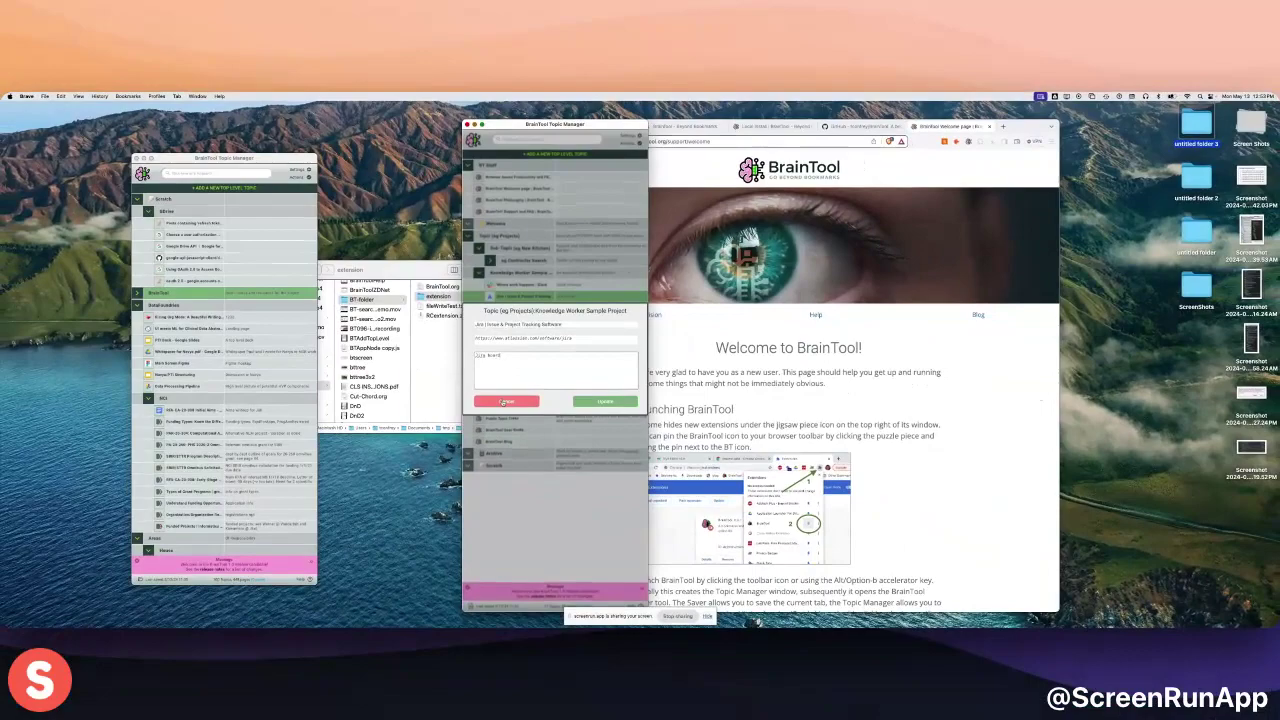
left_click(503, 402)
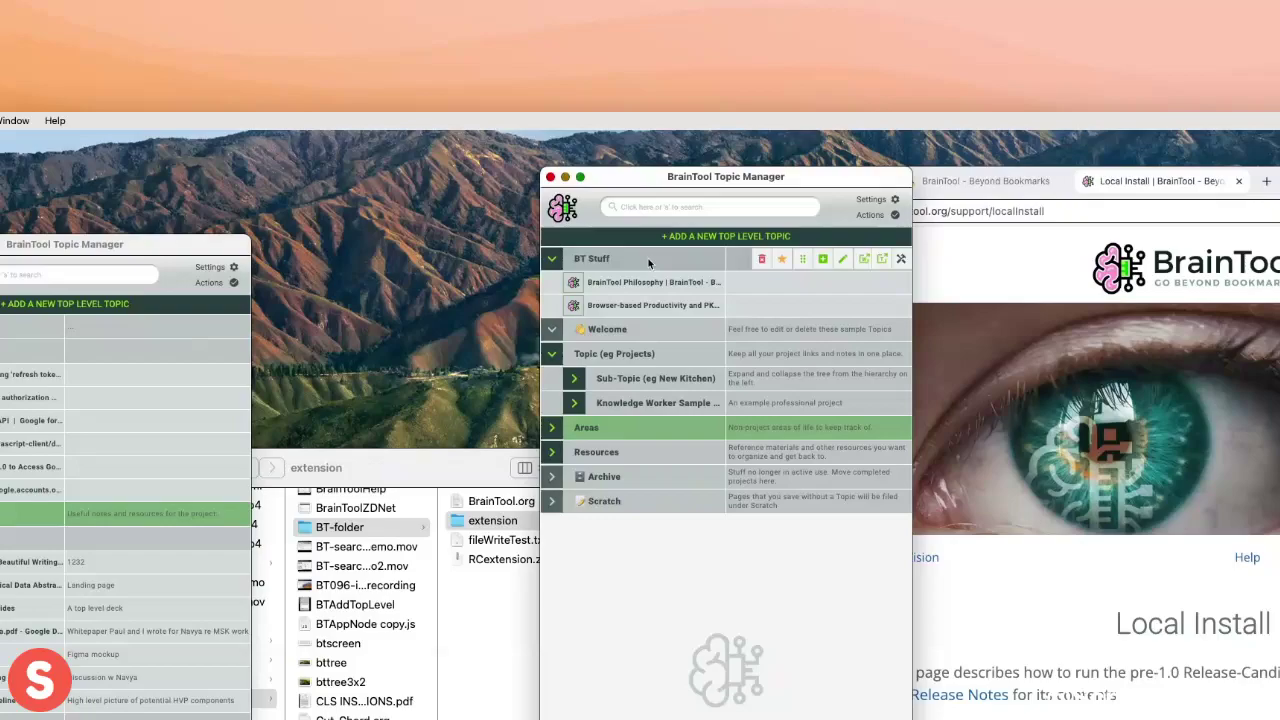
Step: Expand Areas, move the BT Stuff topic under Work Stuff, and collapse it
left_click(551, 430)
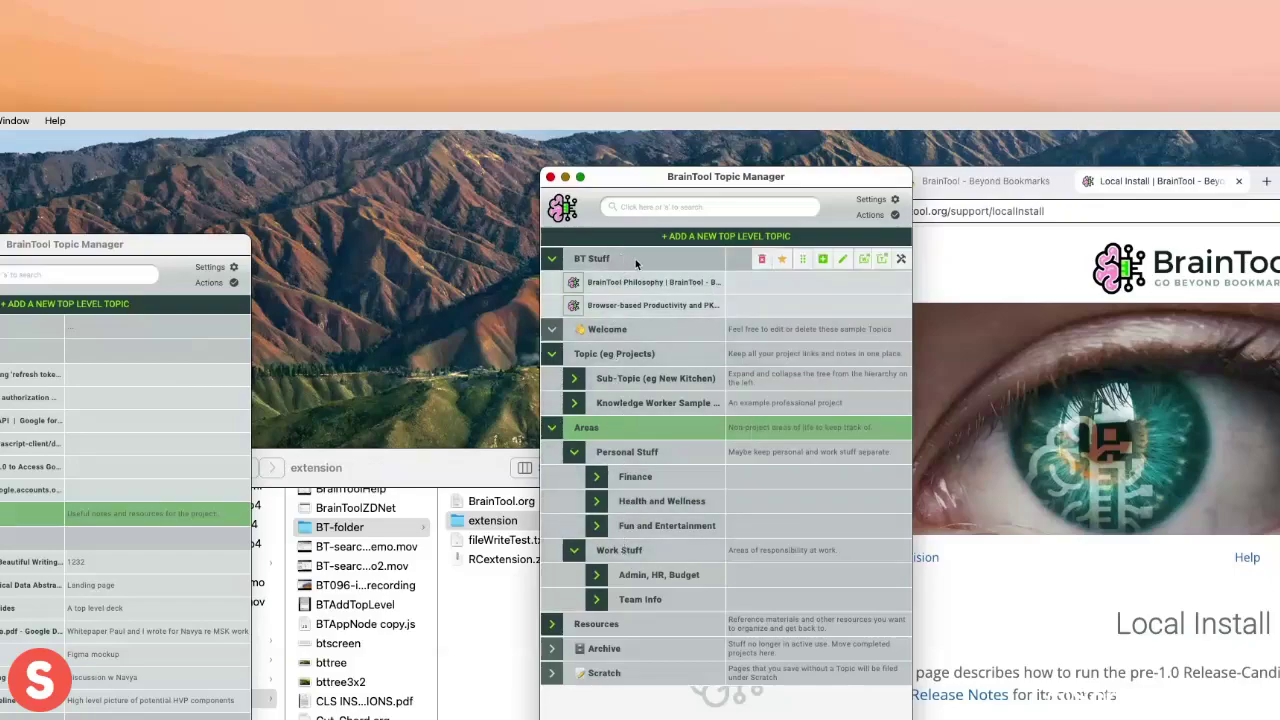
left_click_drag(635, 263, 678, 574)
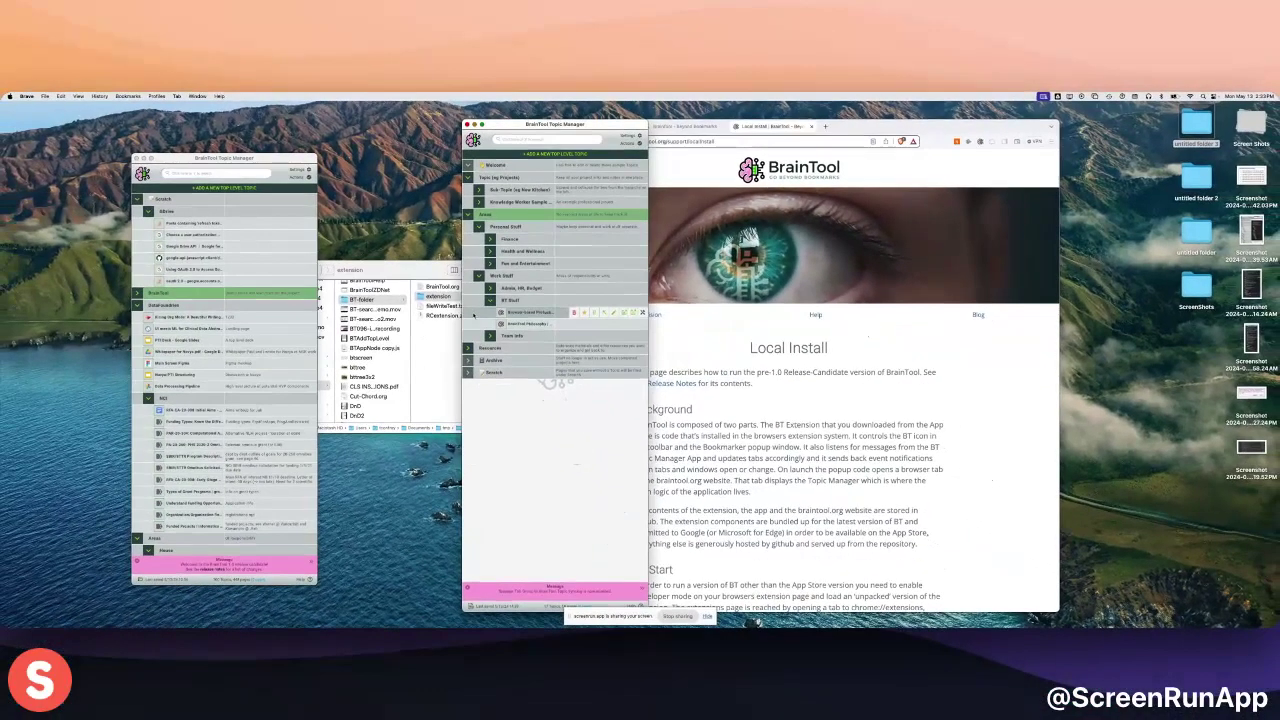
left_click(474, 313)
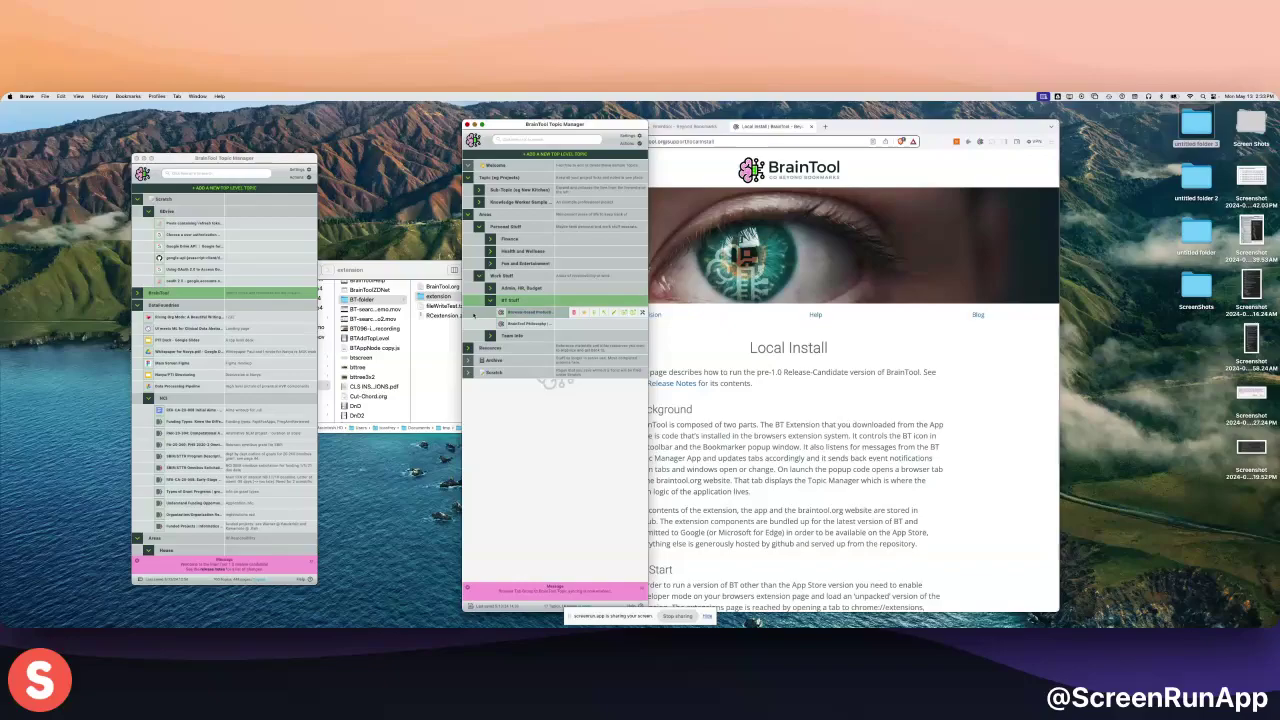
key("Tab")
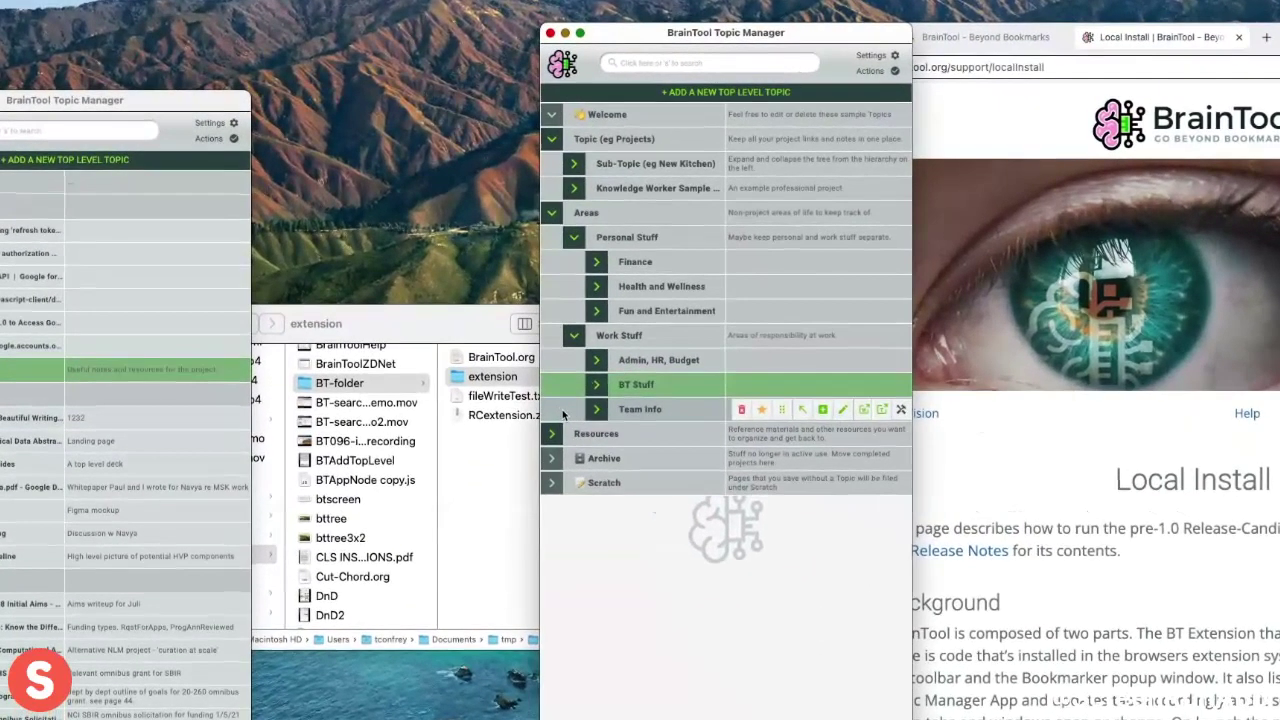
Step: Reorder the BT Stuff topic within Work Stuff so it sits above Admin, HR, Budget
key("alt+Down")
key("alt+Up")
key("alt+Up")
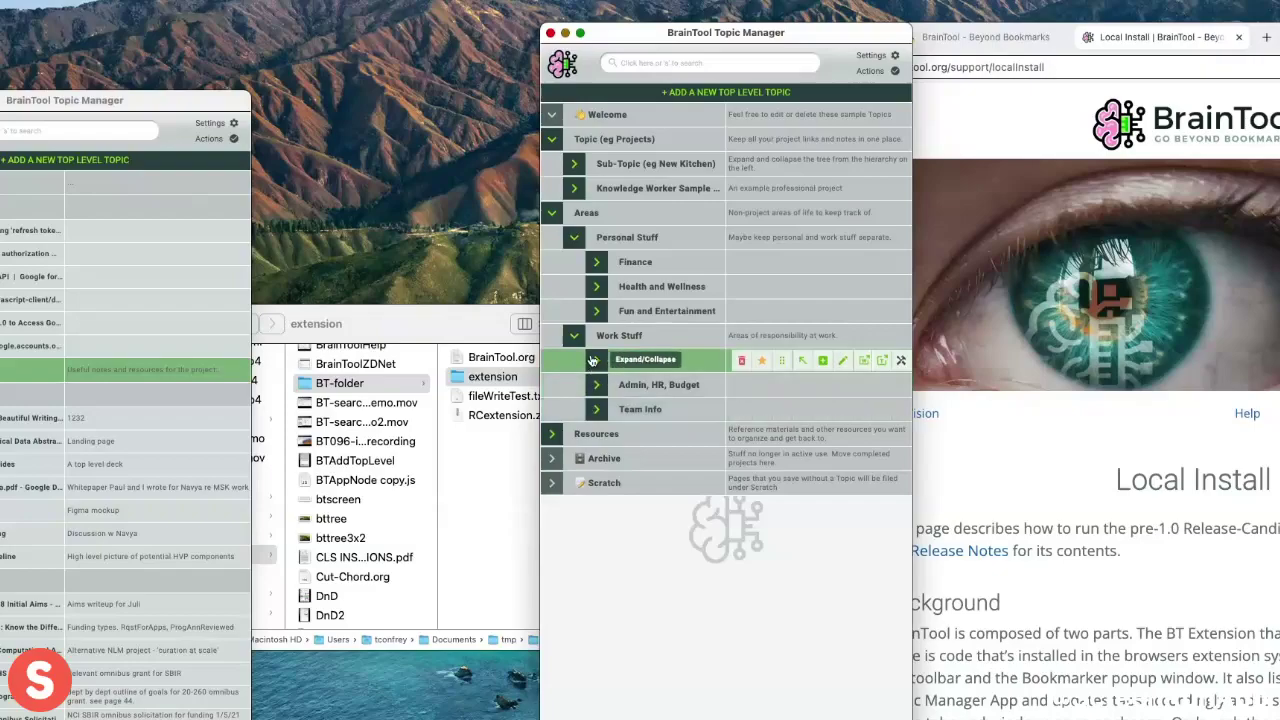
Step: Search the Topic Manager for "btp"
left_click(651, 62)
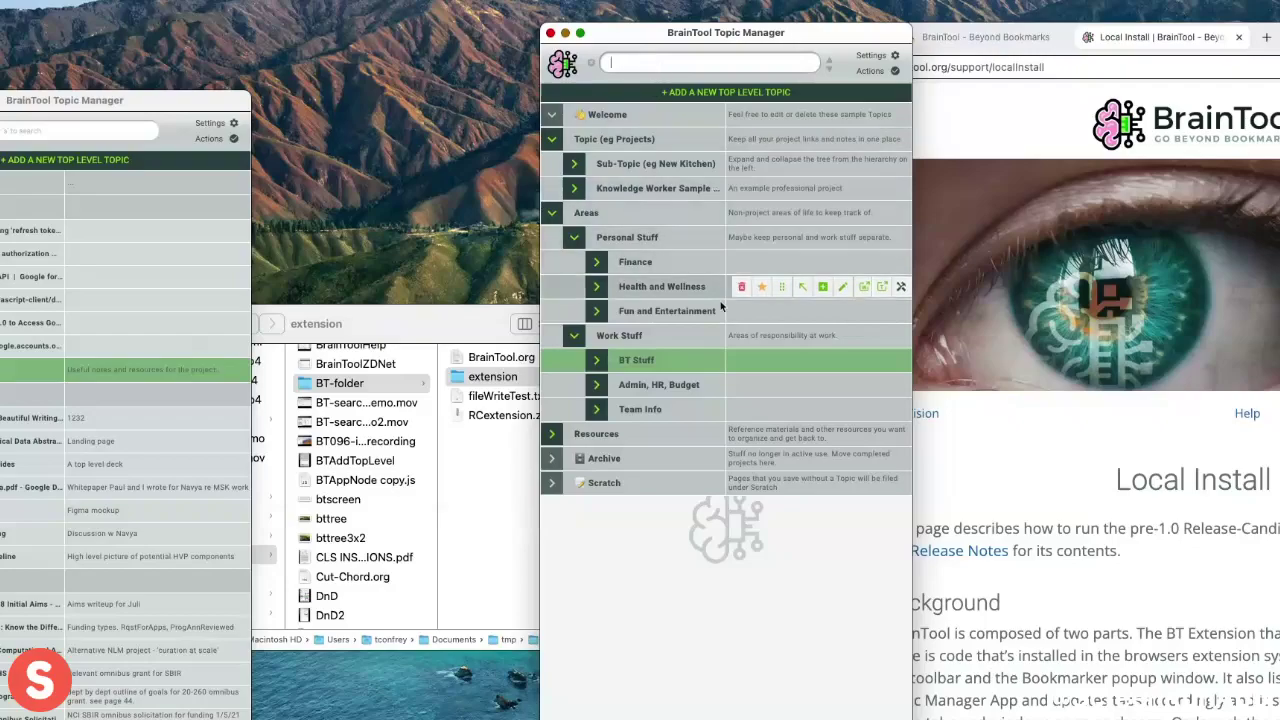
mouse_move(700, 365)
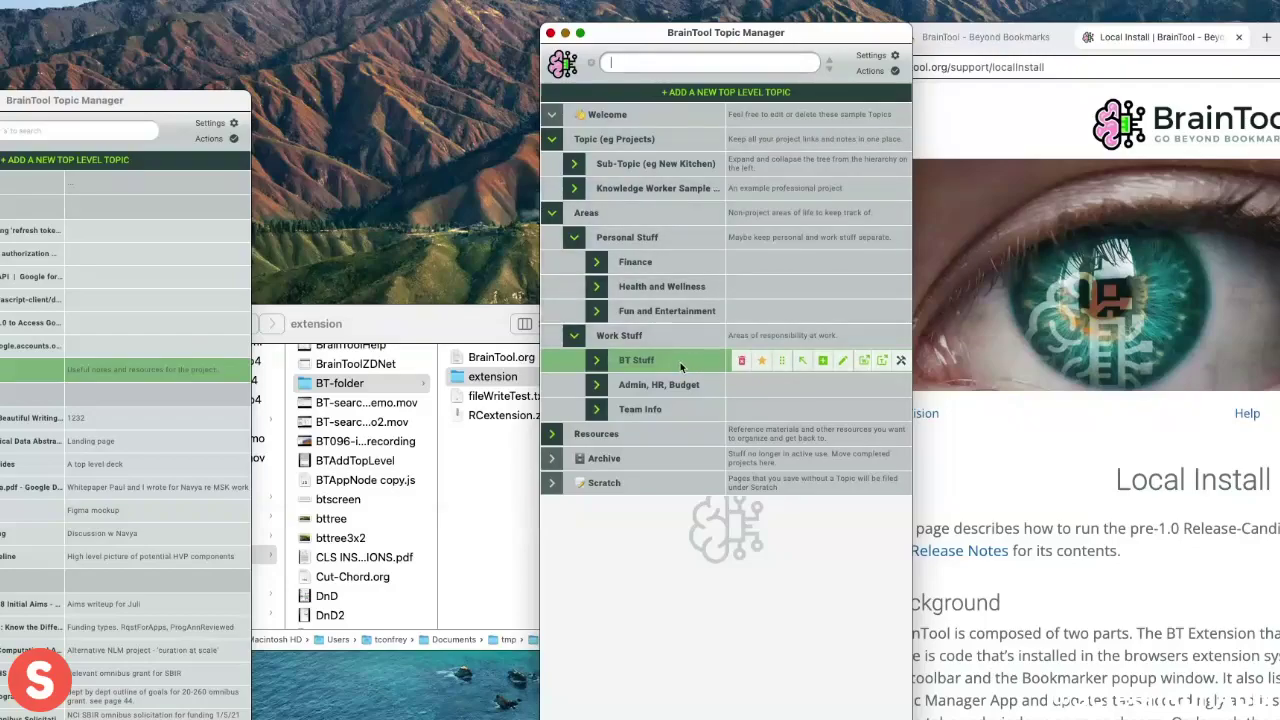
type("btp")
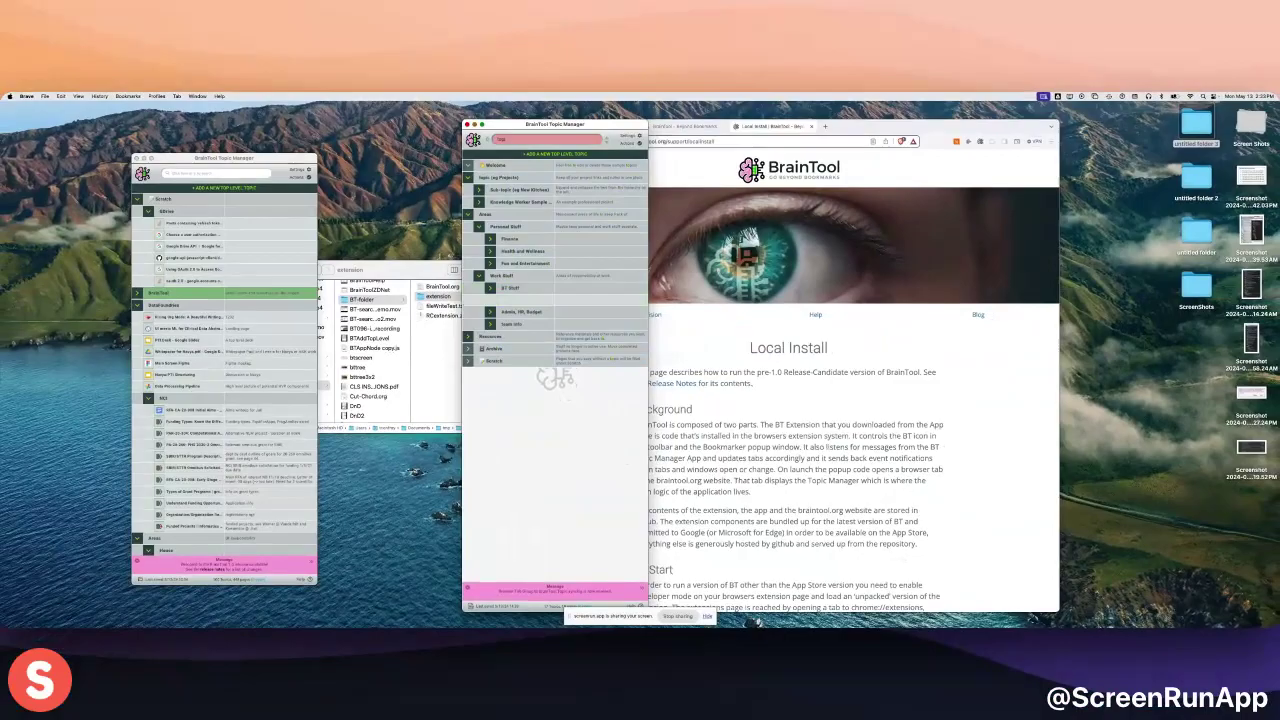
key("Return")
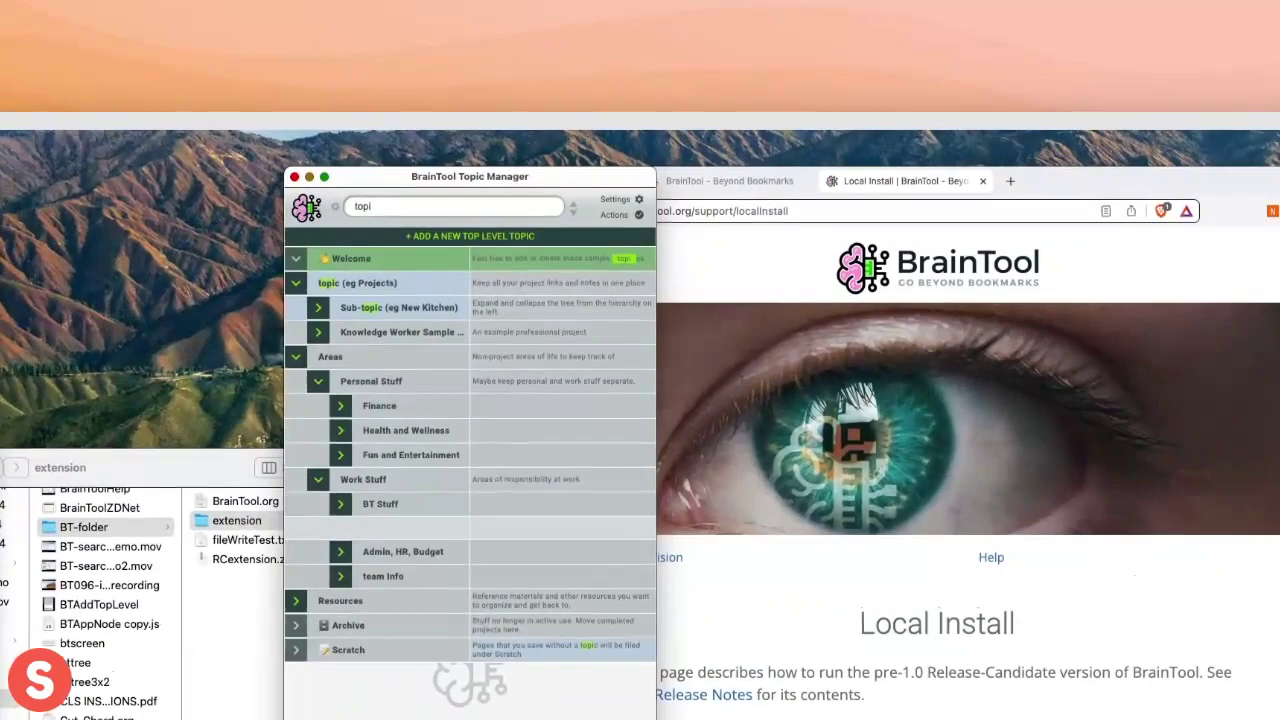
Step: Search the Topic Manager for "topic" and step through the matches to Public Topic Trees
mouse_move(496, 252)
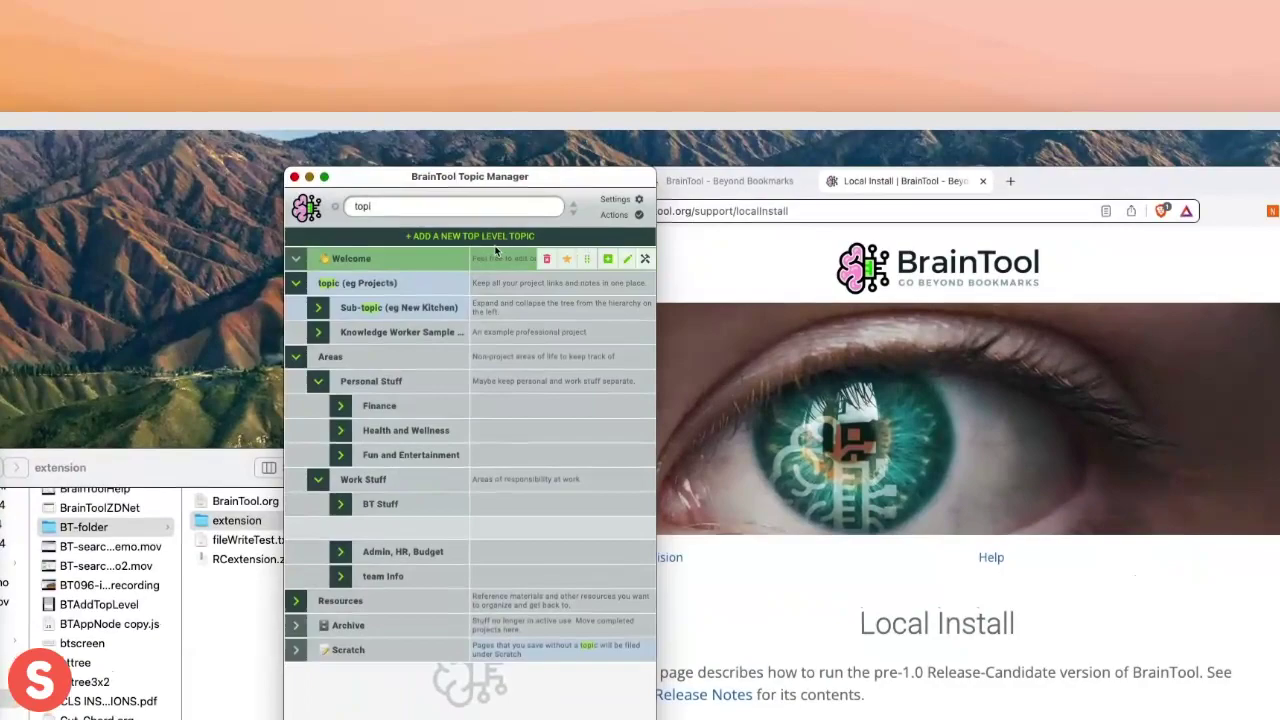
type("c")
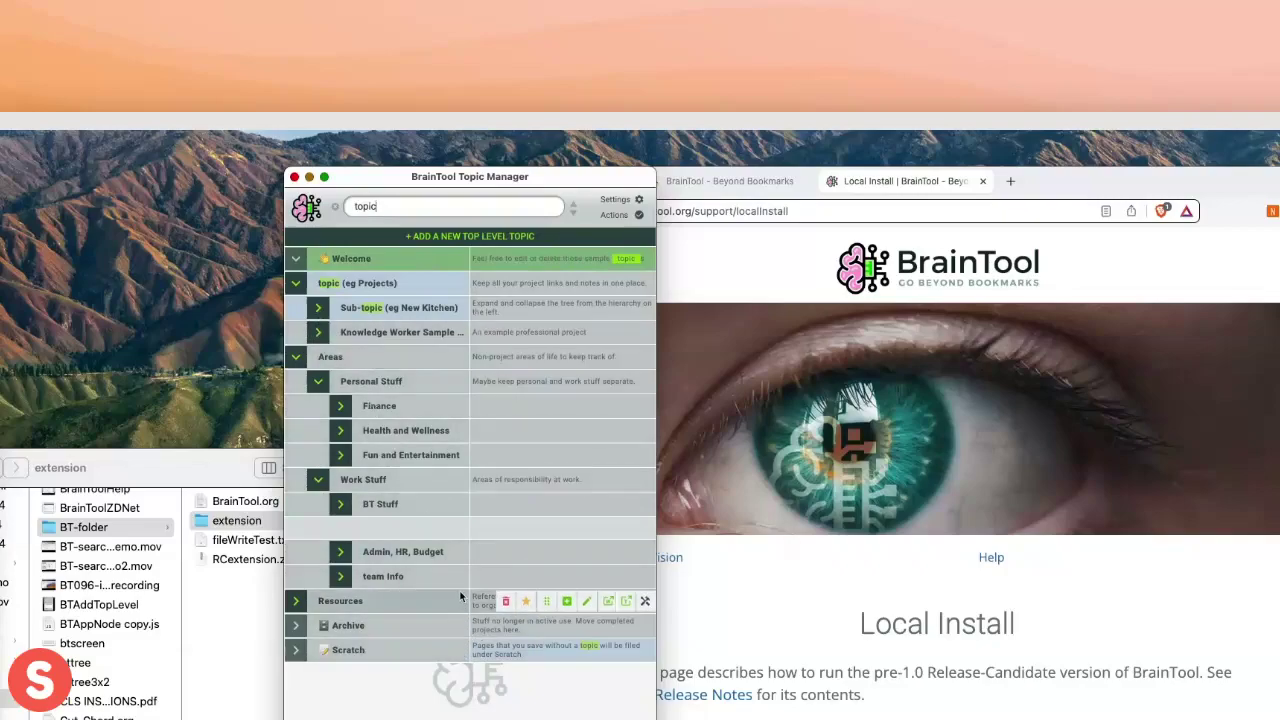
key("Return")
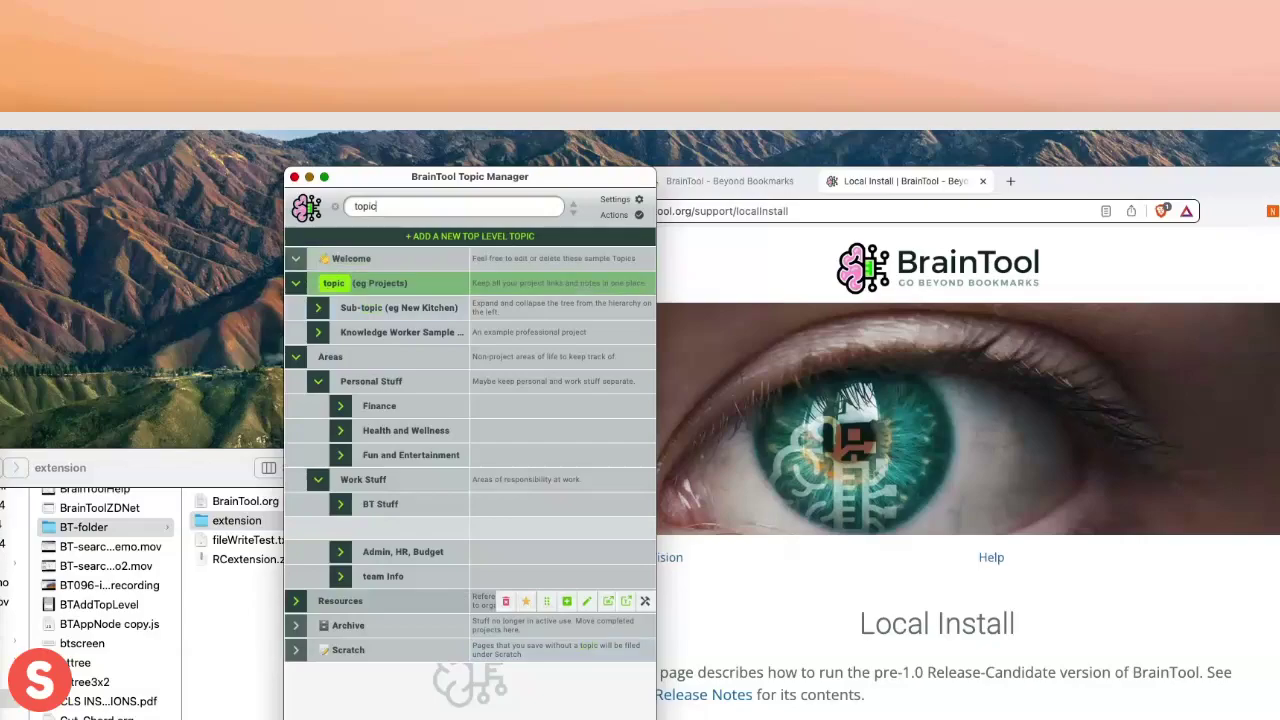
key("Return")
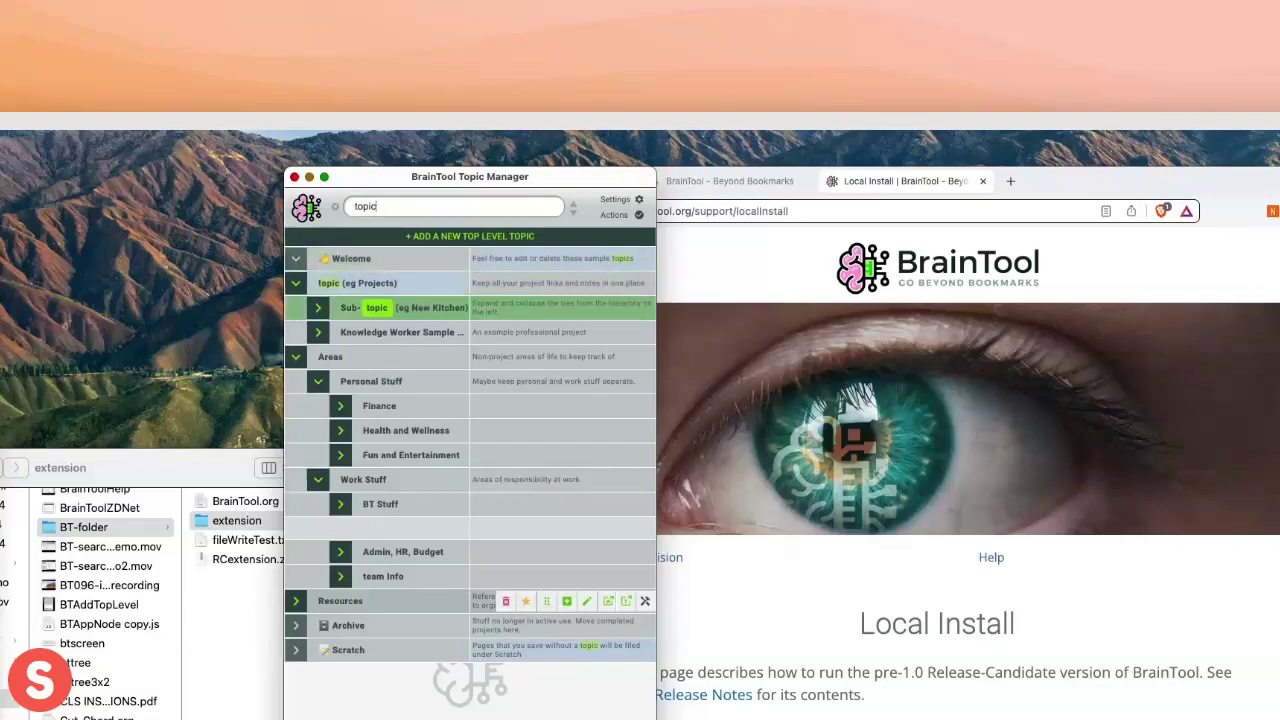
key("Return")
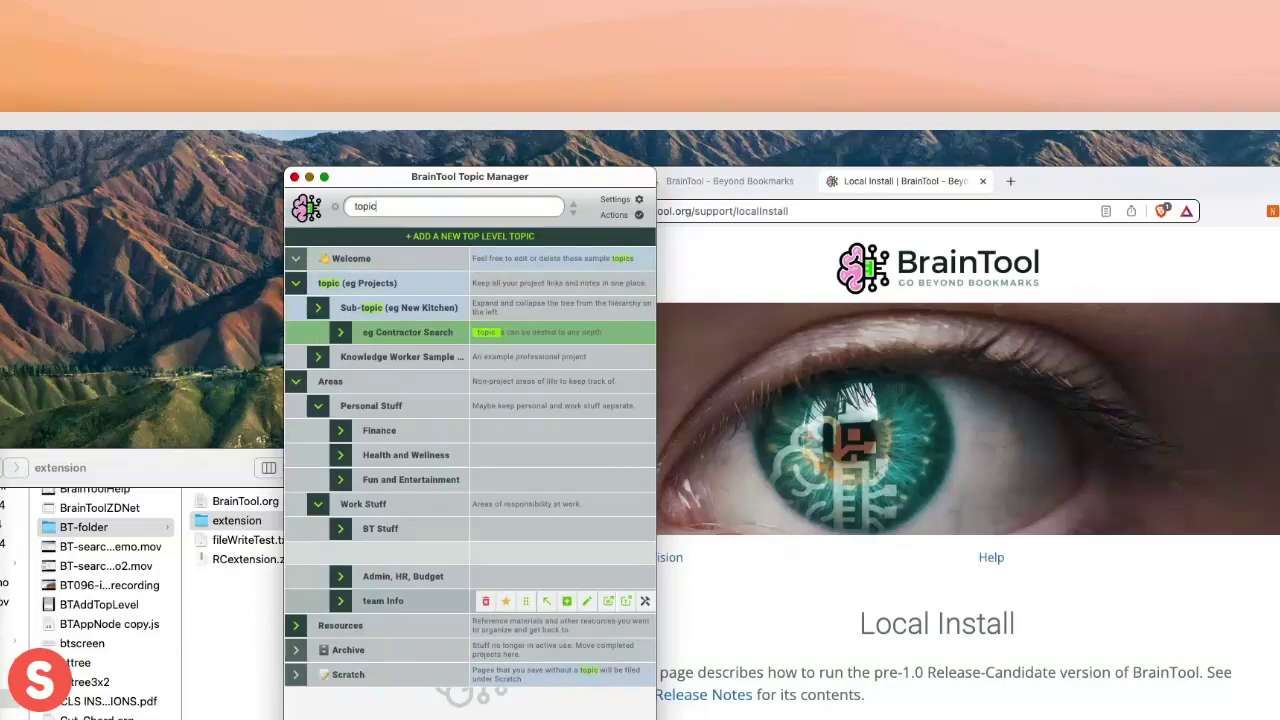
key("Return")
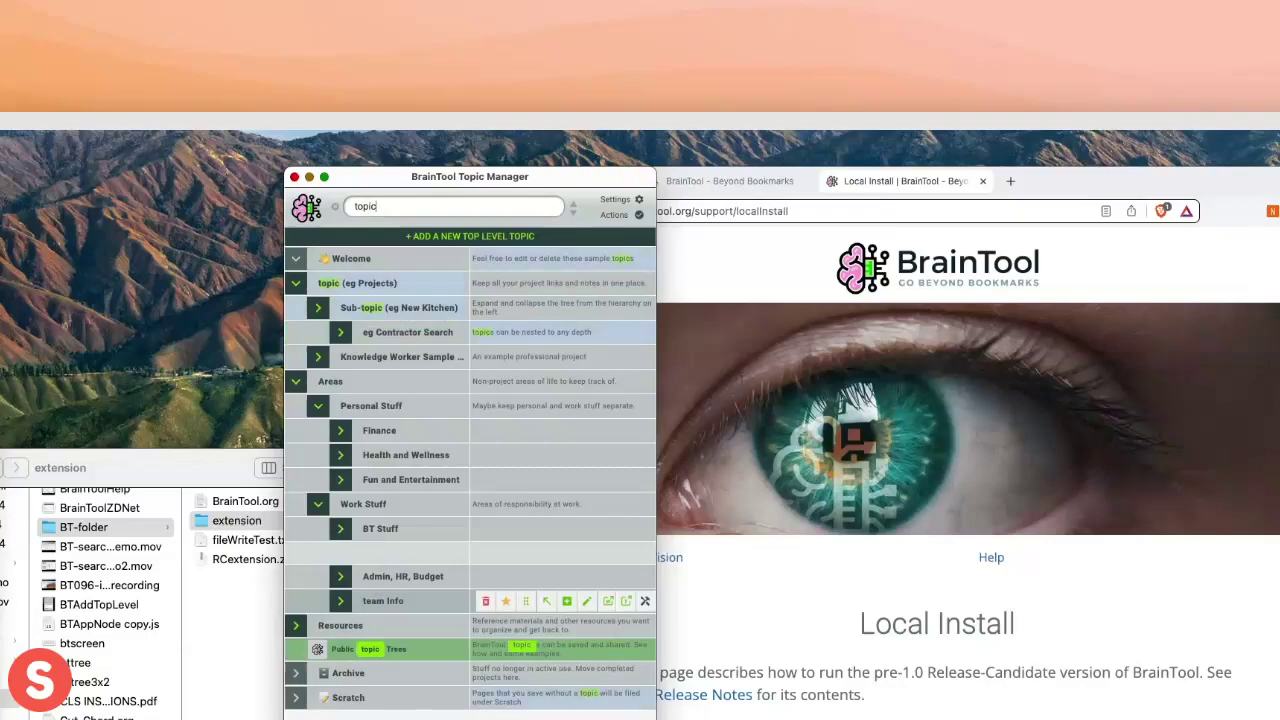
Step: Clear the "topic" search and open the Public Topic Trees page from the Topic Manager
key("Escape")
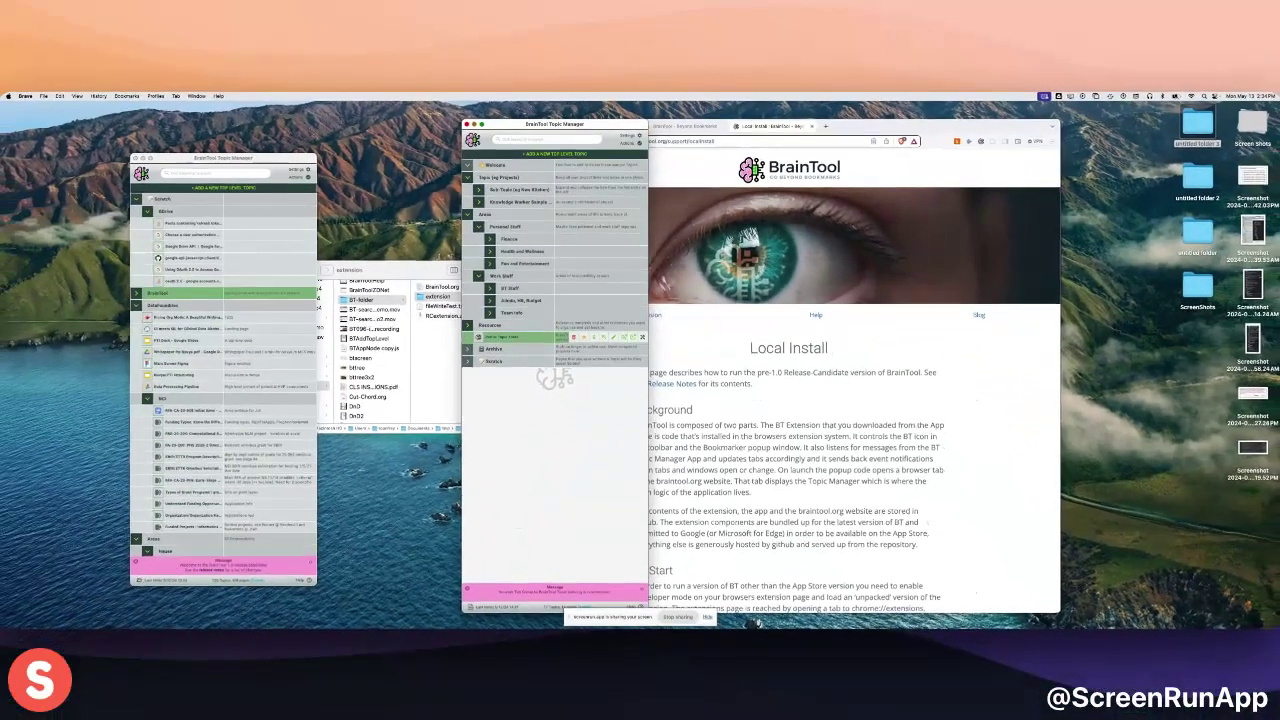
left_click(549, 336)
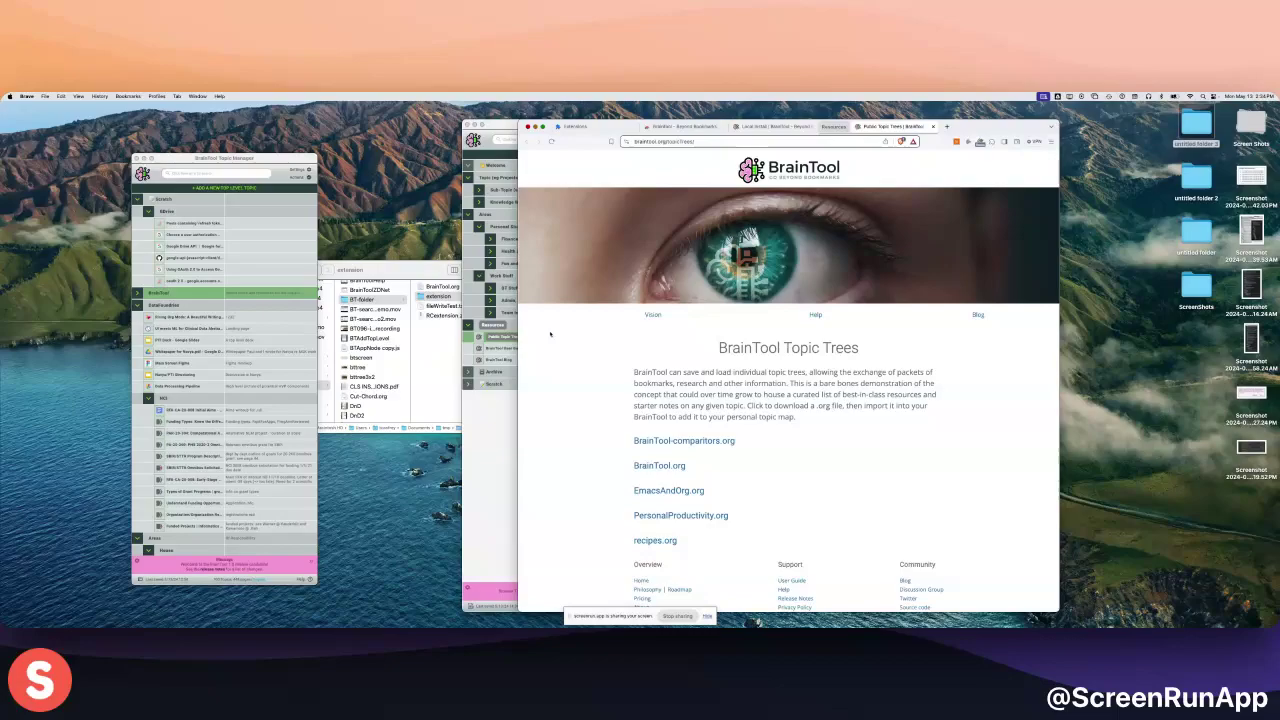
Step: Return to the Topic Manager and set Compact to Yes and Show Notes to No in its settings
left_click(490, 414)
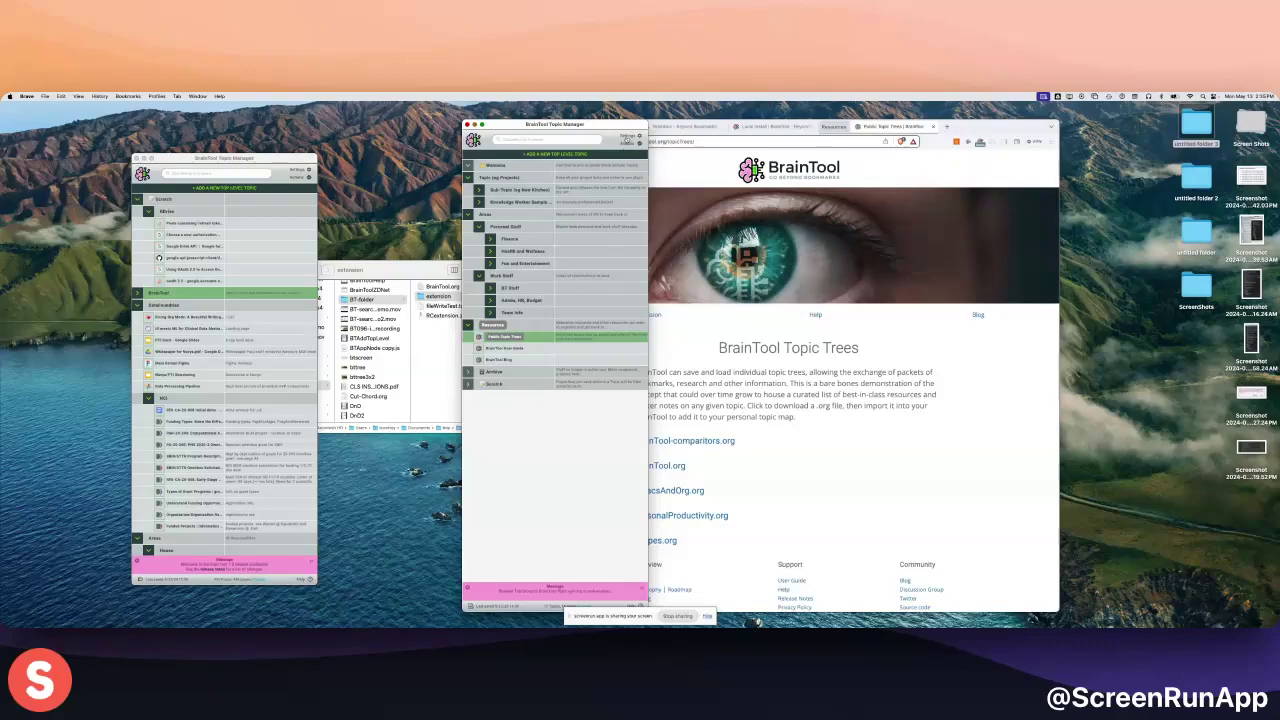
left_click(627, 138)
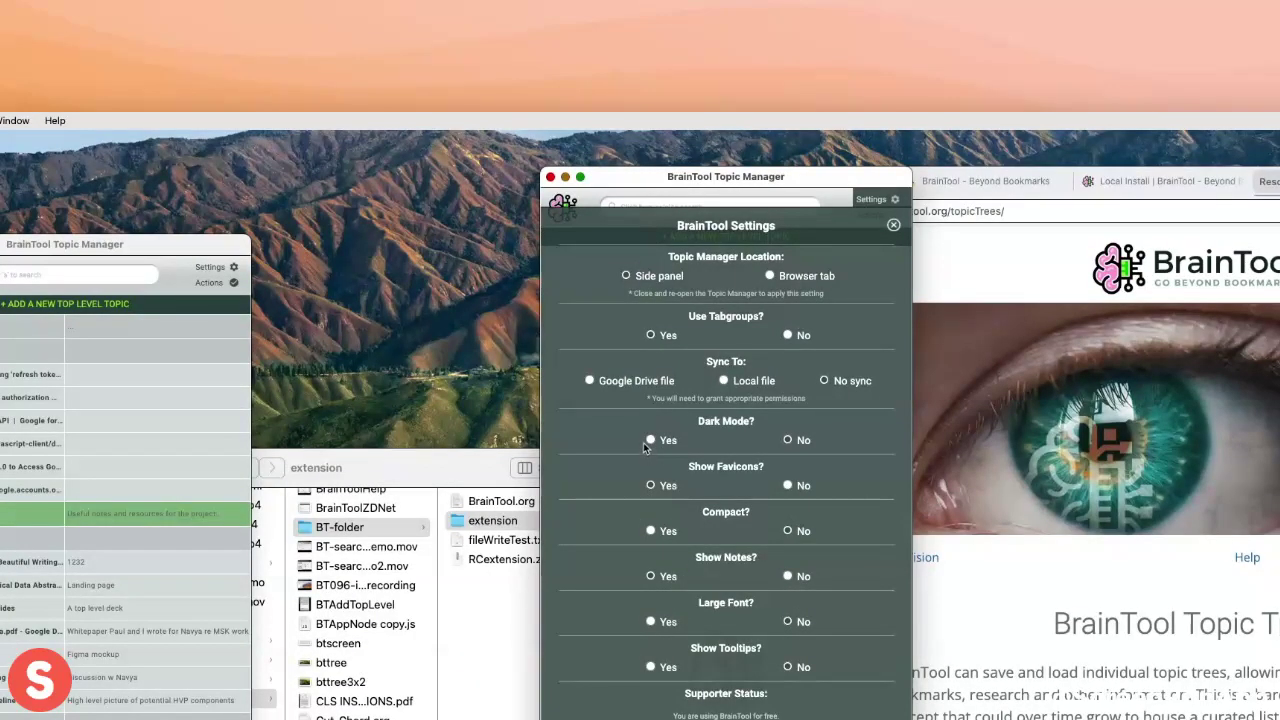
left_click(650, 532)
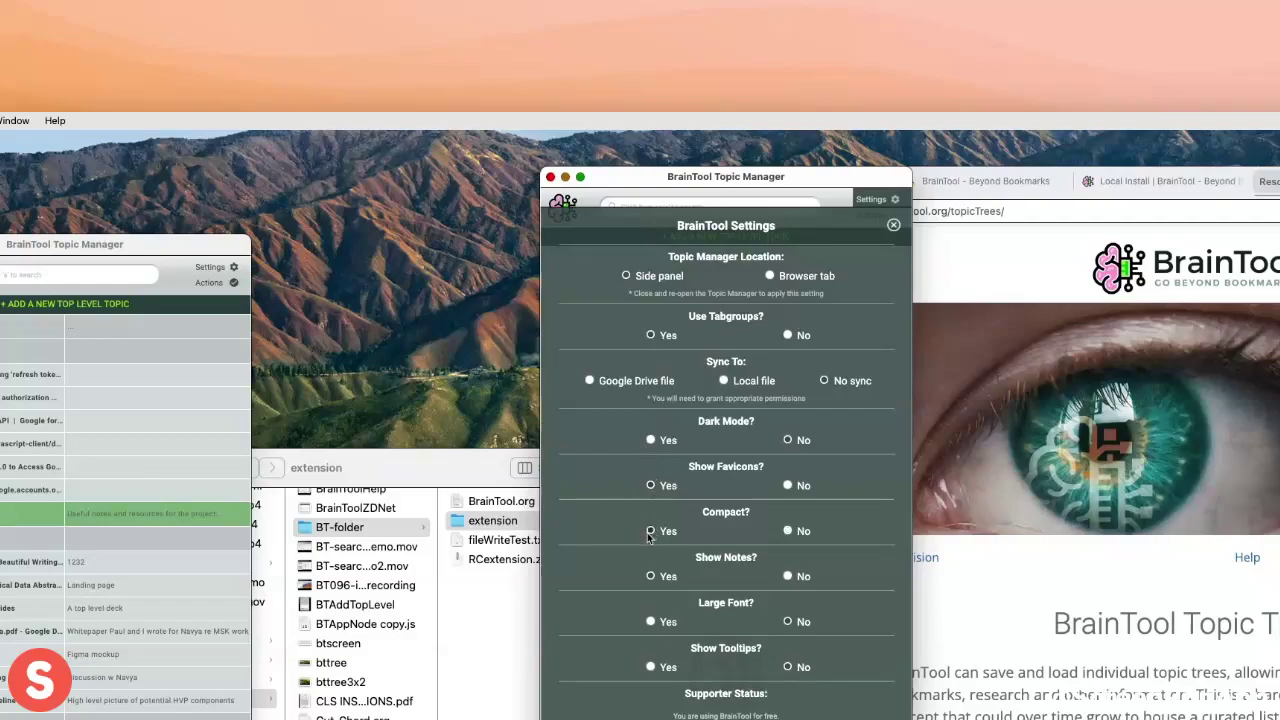
left_click(789, 577)
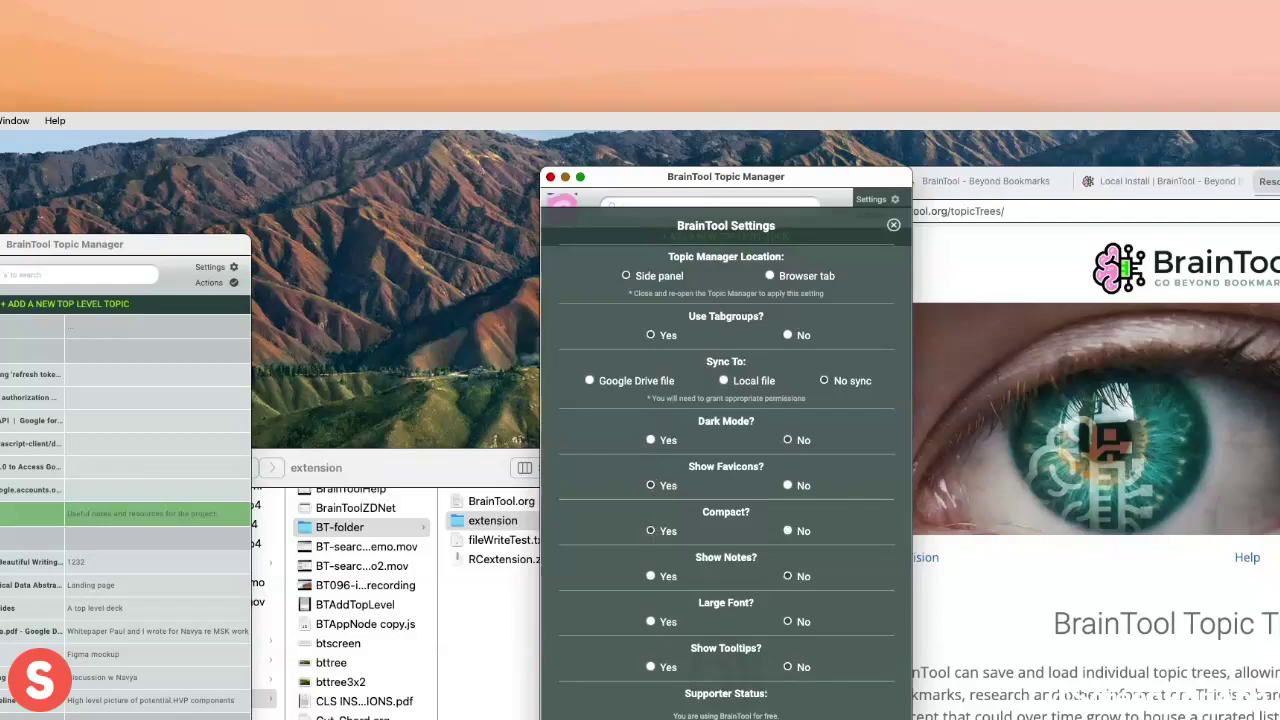
mouse_move(646, 425)
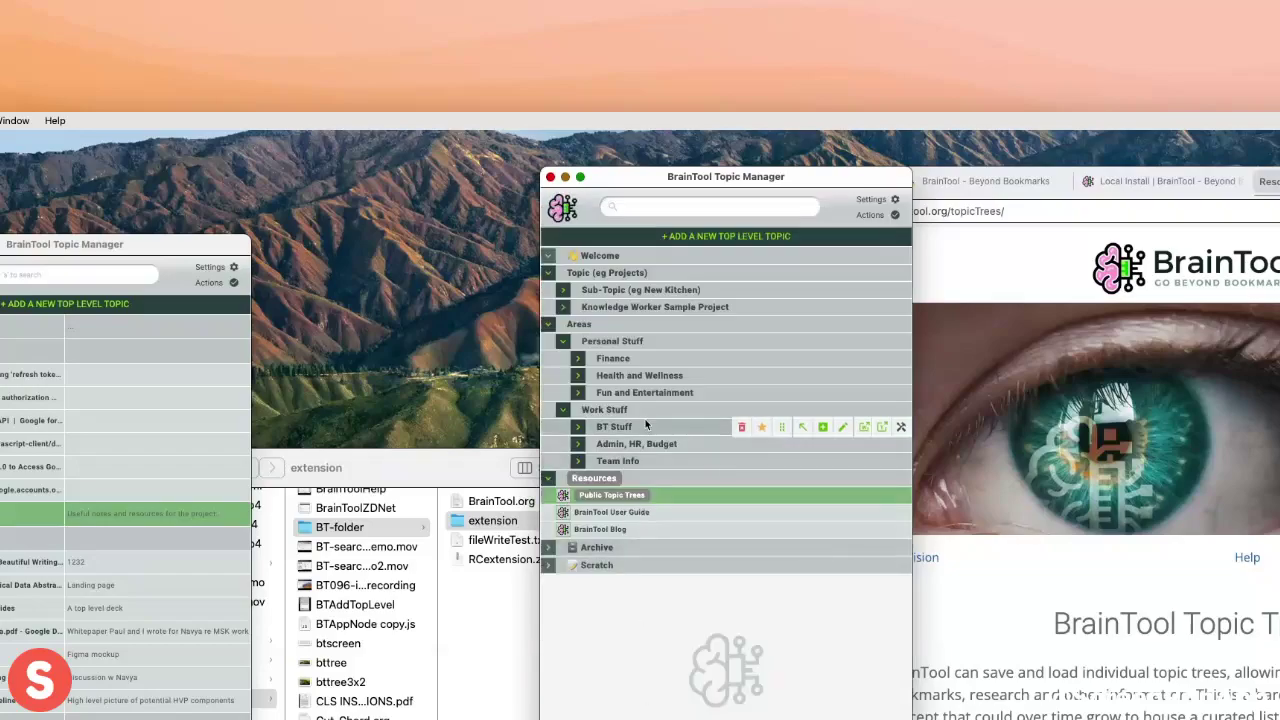